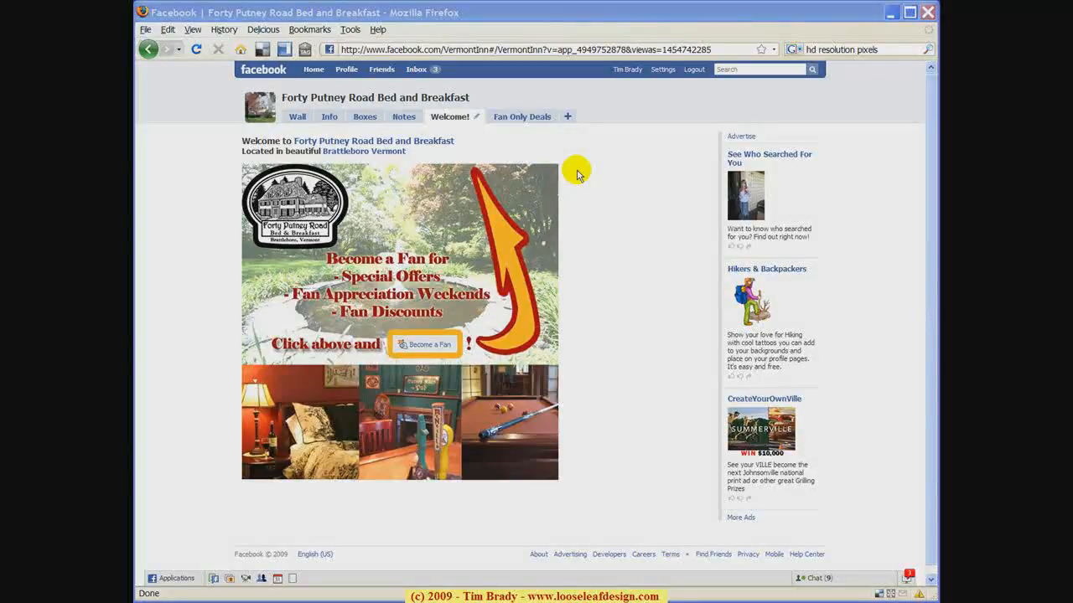
- View the Fan Only Deals content of the Forty Putney Road page and return to its Welcome! content
click(532, 122)
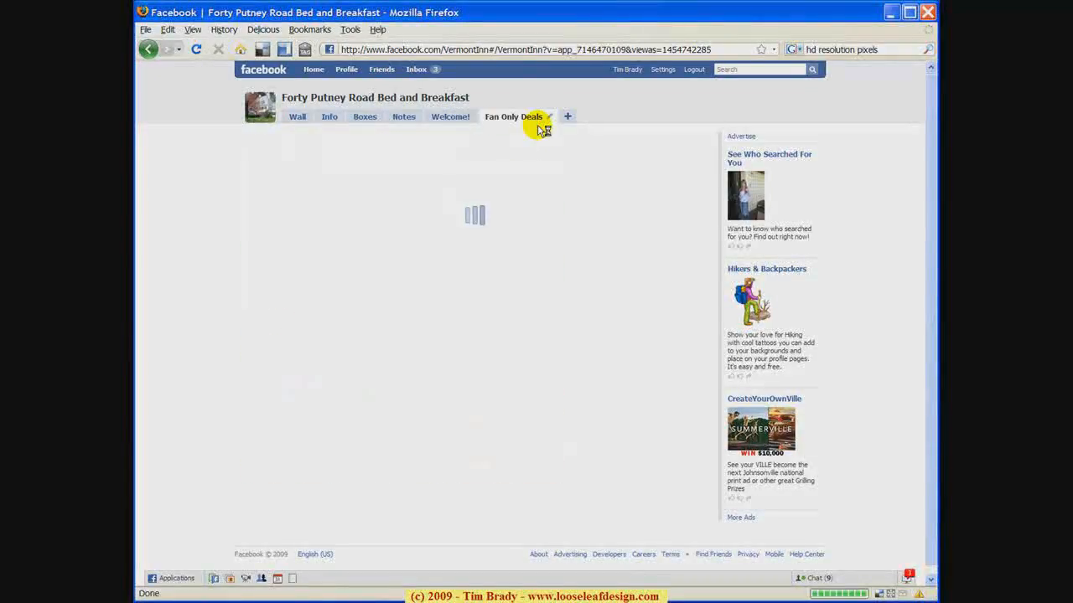
click(450, 118)
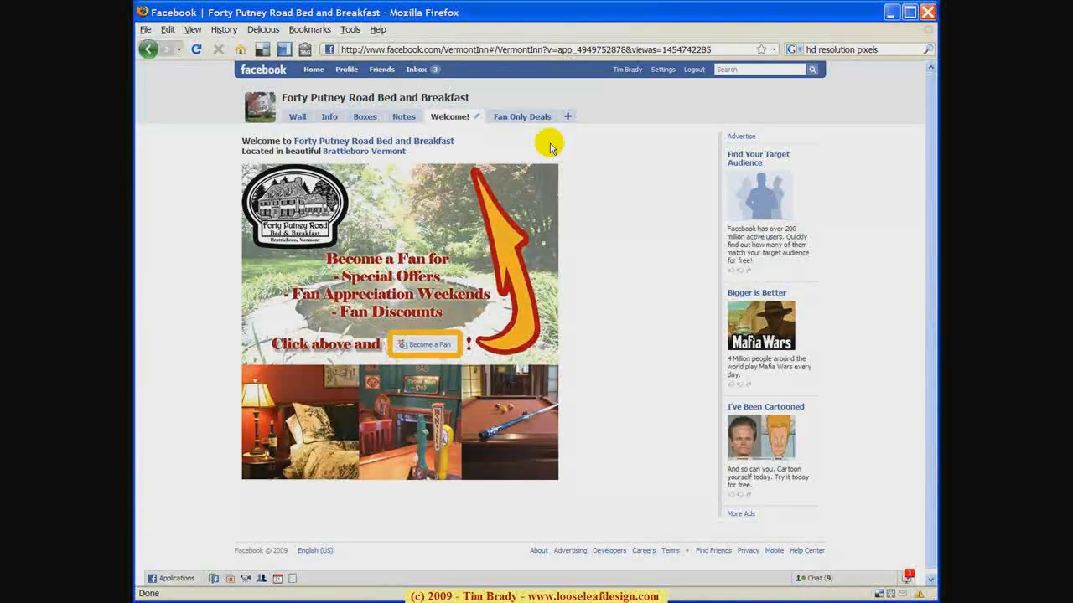
- Search Facebook for "fbml", limit the results to applications, and open the Static FBML application's page
click(740, 69)
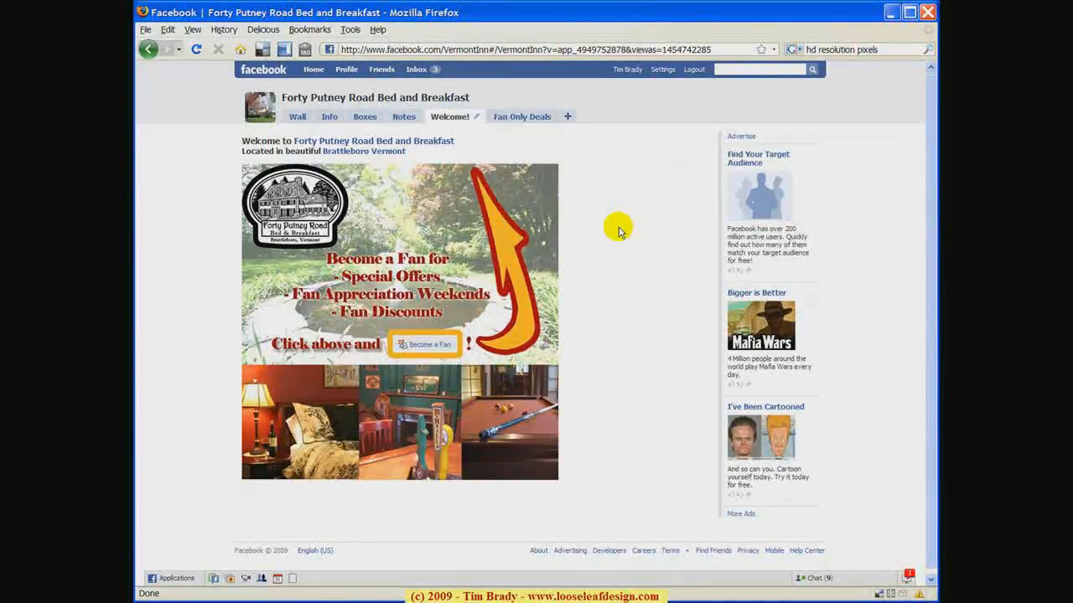
text(fbml)
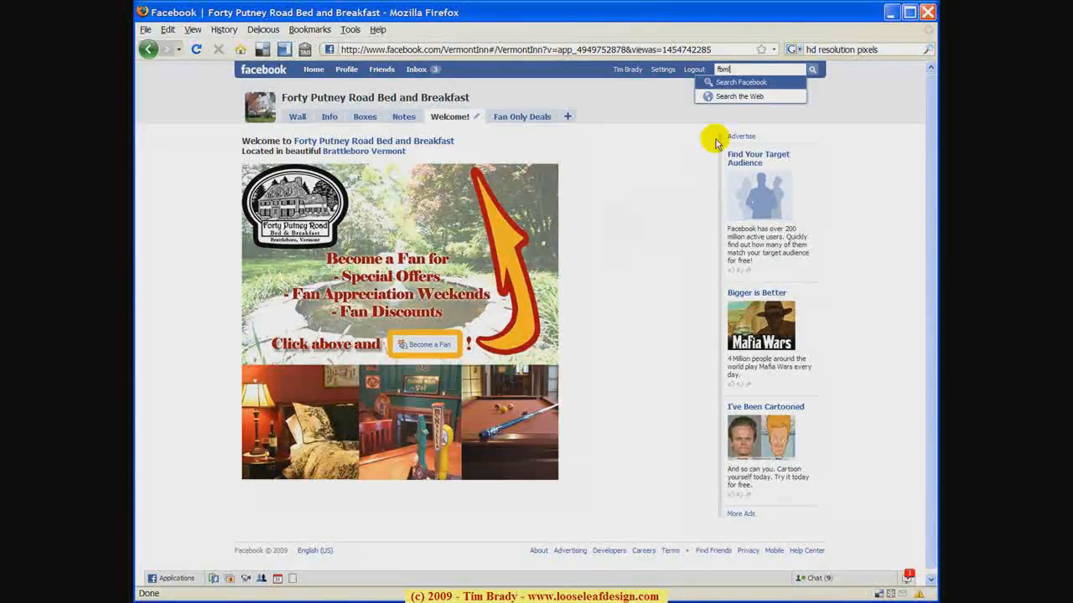
click(793, 82)
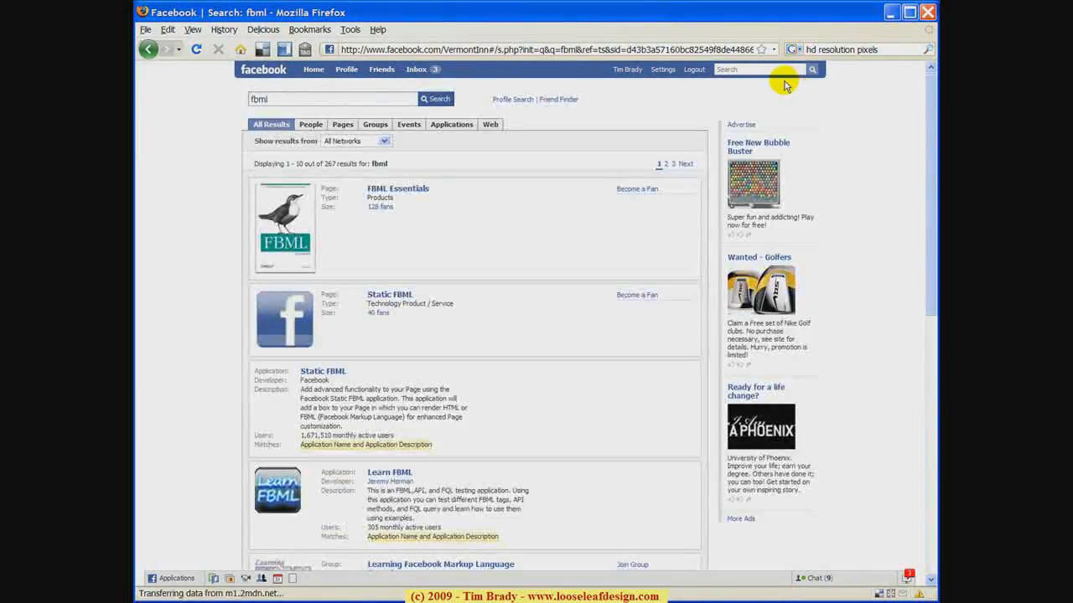
click(457, 127)
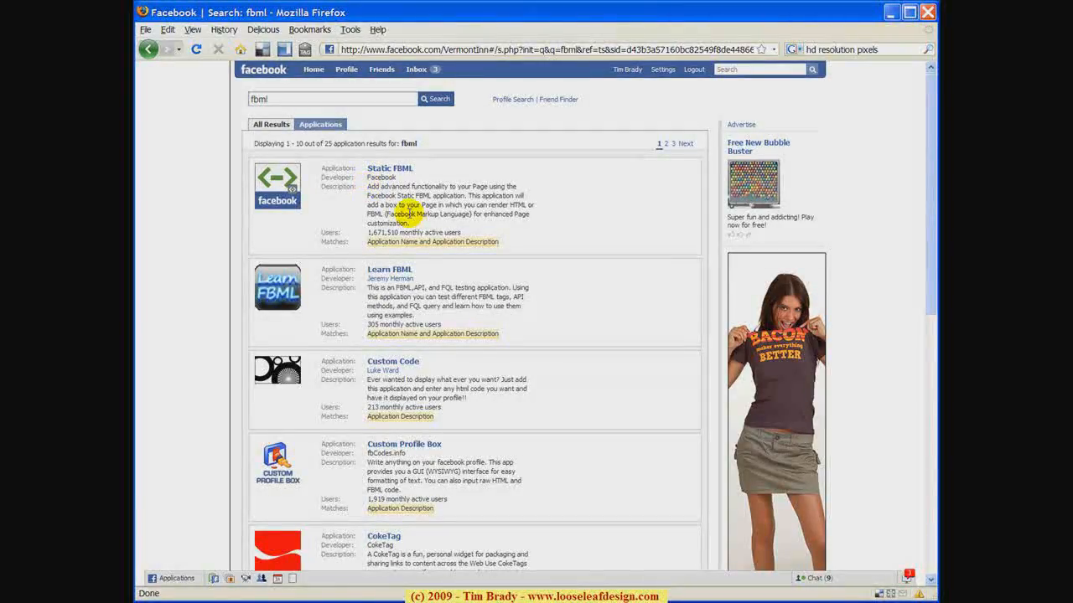
double_click(378, 178)
click(410, 192)
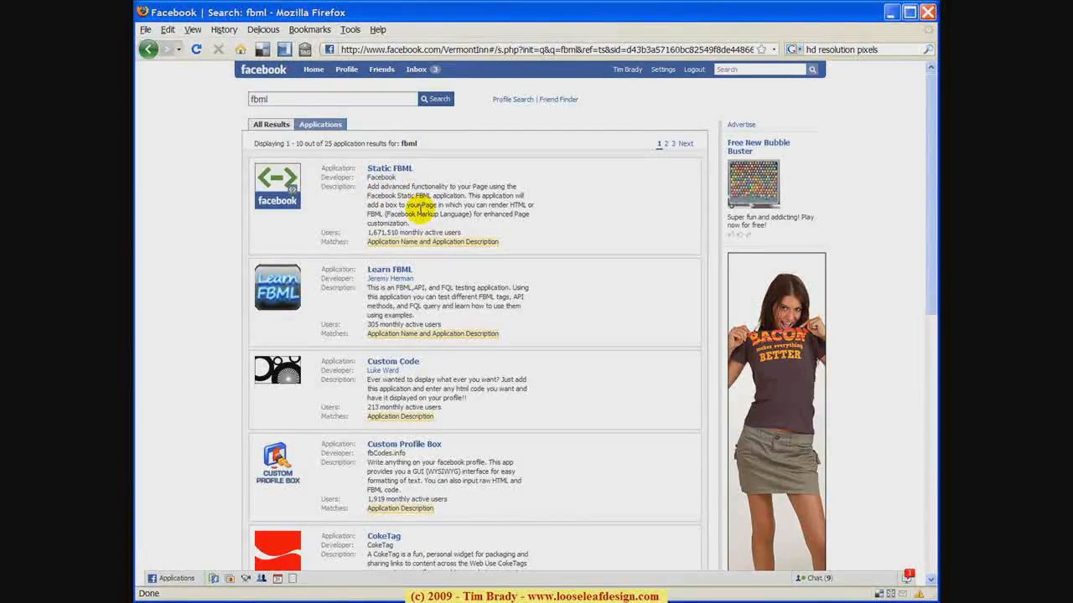
click(288, 192)
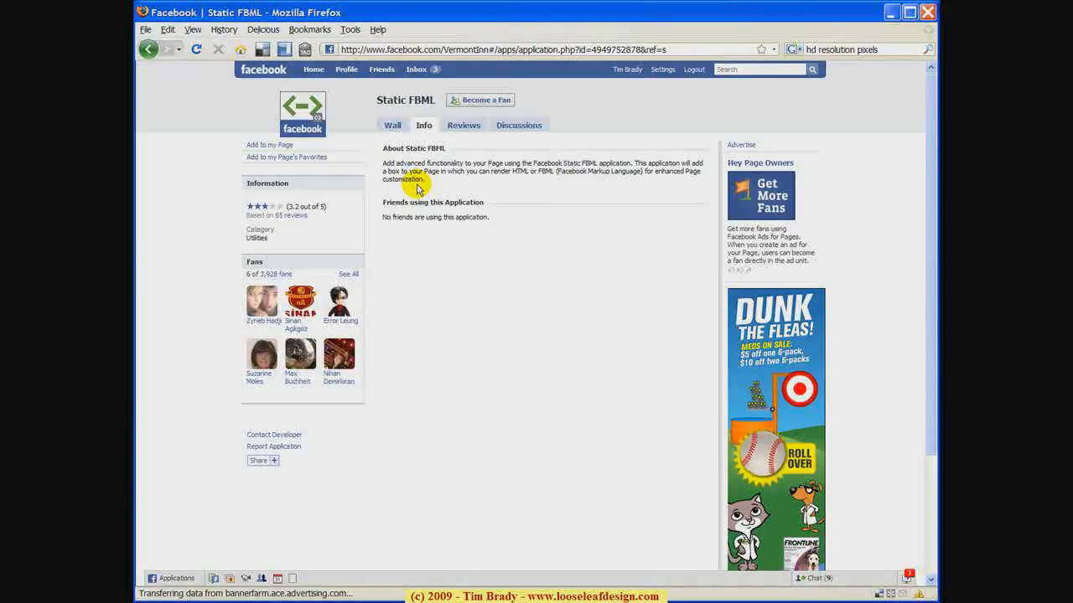
- Add the Static FBML application to the I ♥ B&B's page and close the page selection dialog
click(264, 148)
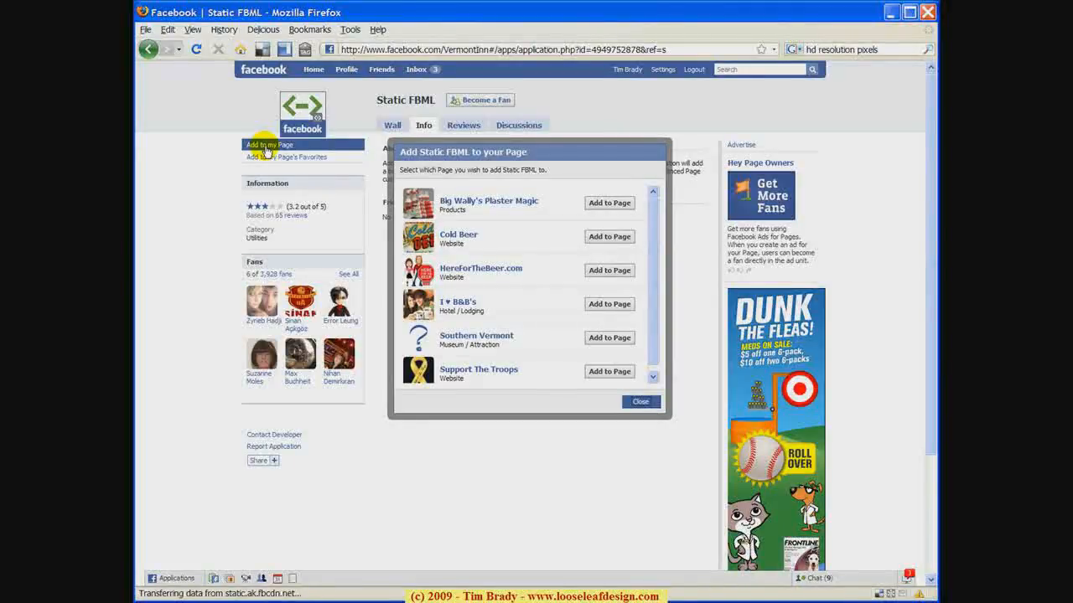
click(610, 304)
click(639, 404)
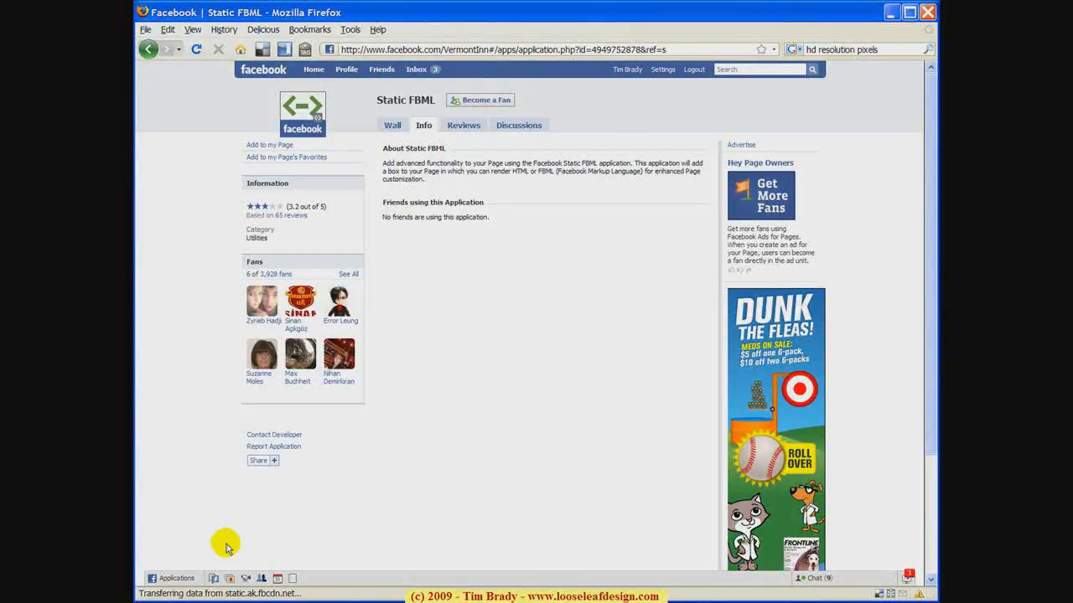
- Open the list of managed pages and start editing the I ♥ B&B's page
click(214, 579)
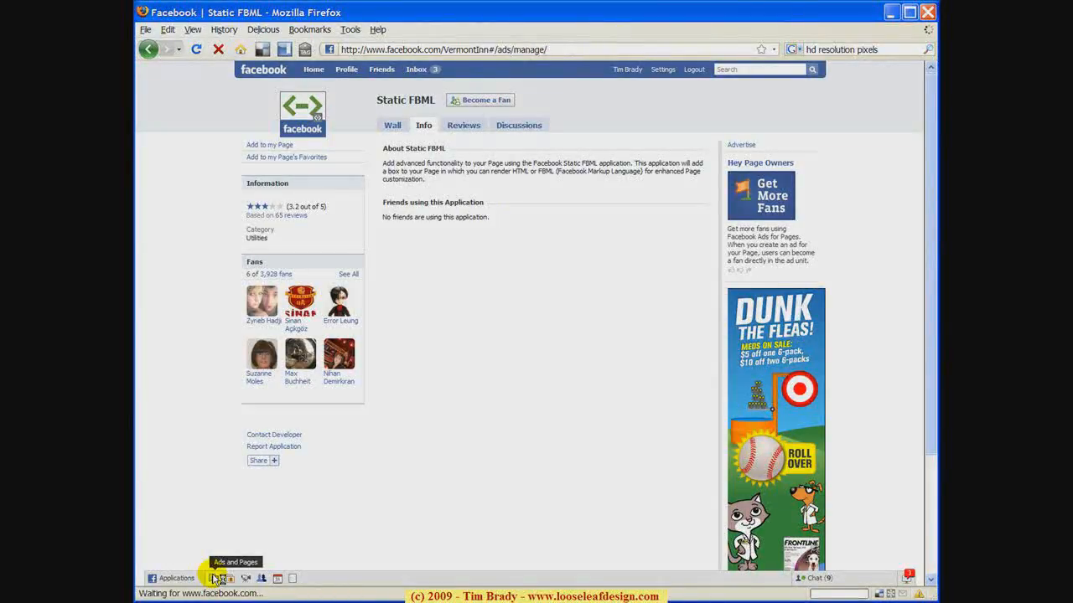
click(339, 99)
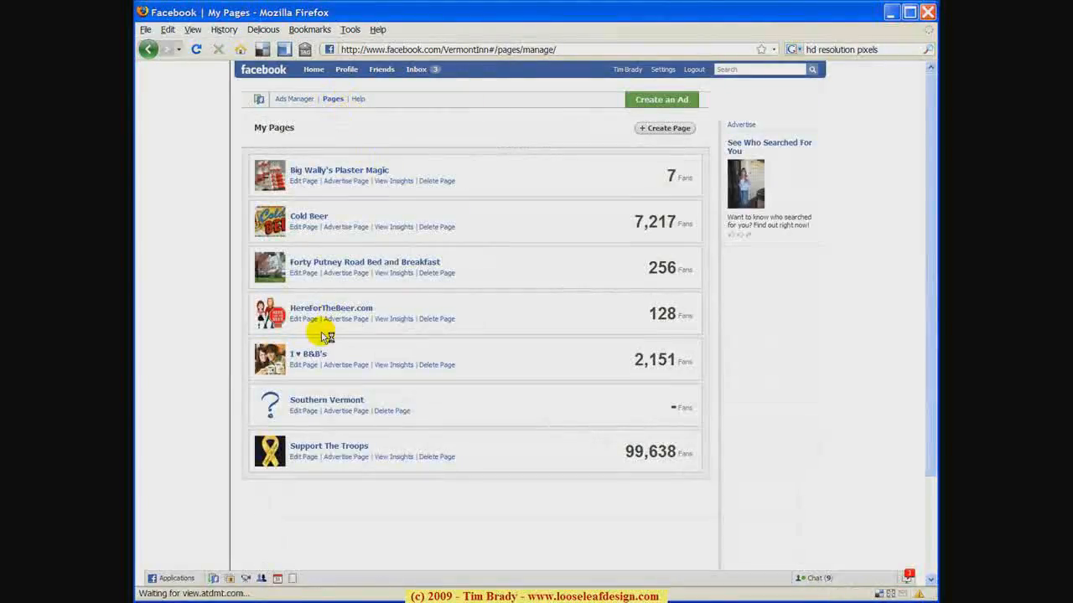
click(303, 367)
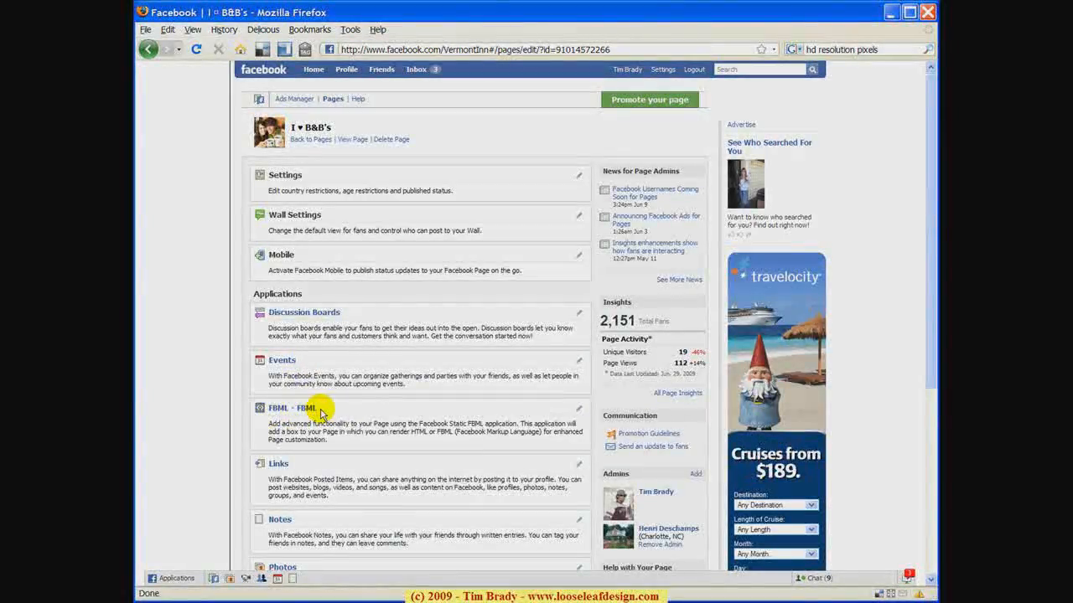
- View the I ♥ B&B's page, check which tabs can be added, and return to its edit page
click(350, 141)
click(350, 142)
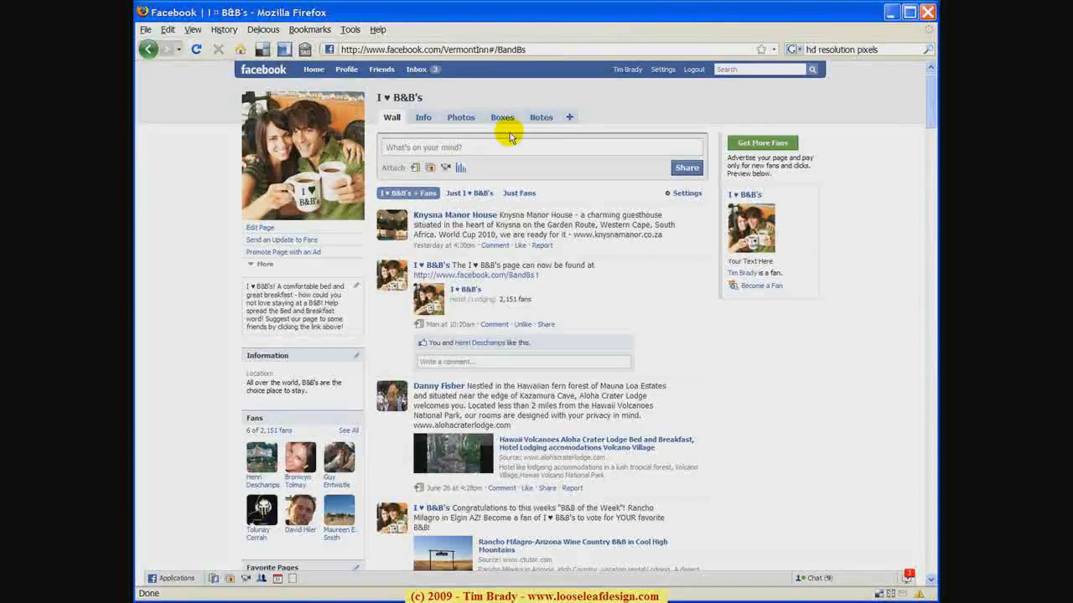
click(569, 117)
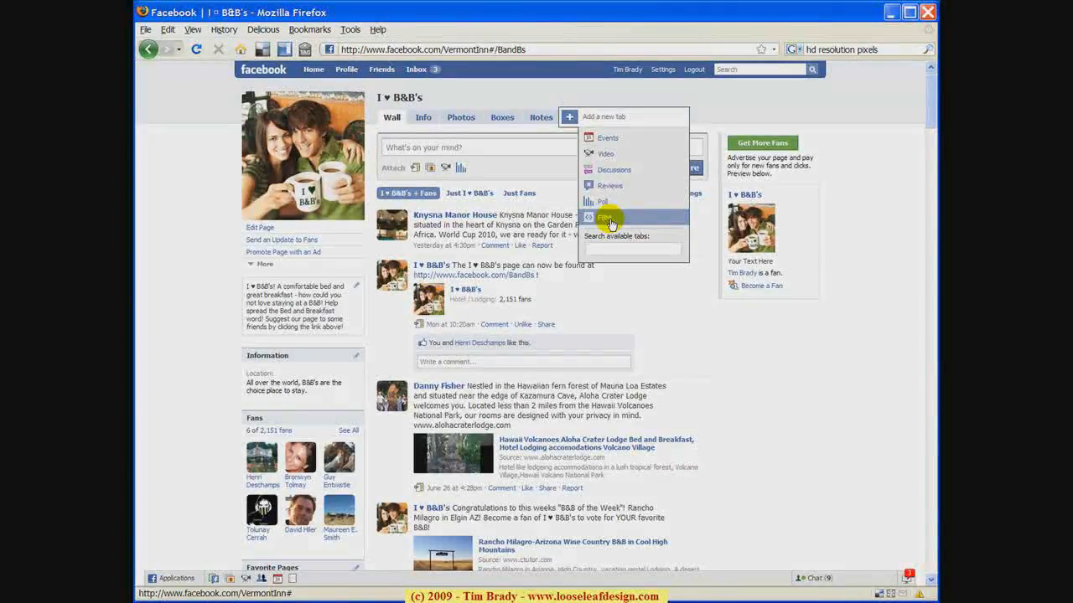
click(555, 85)
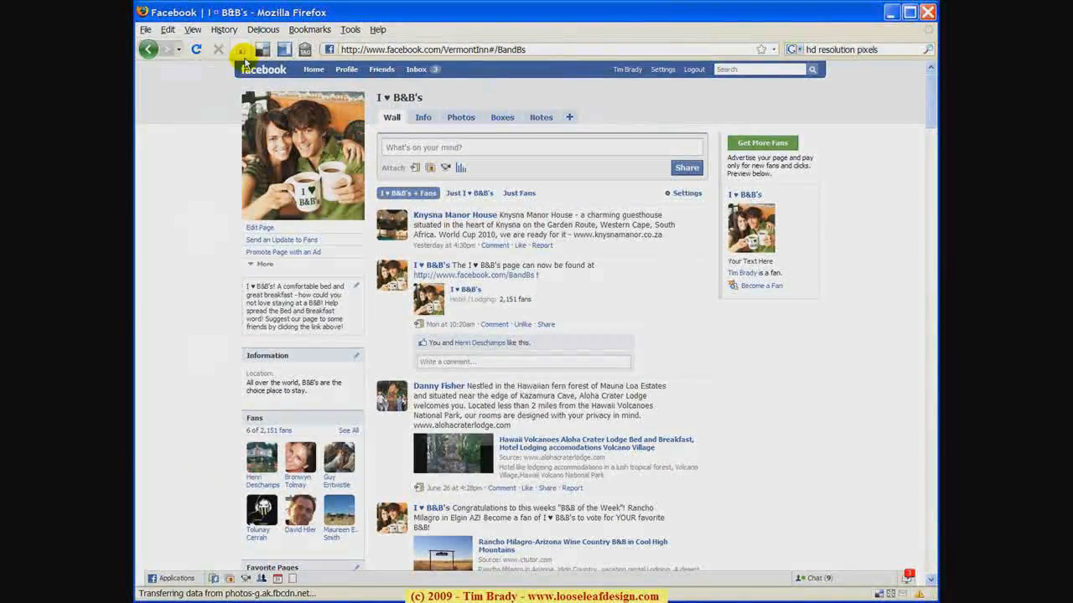
click(149, 49)
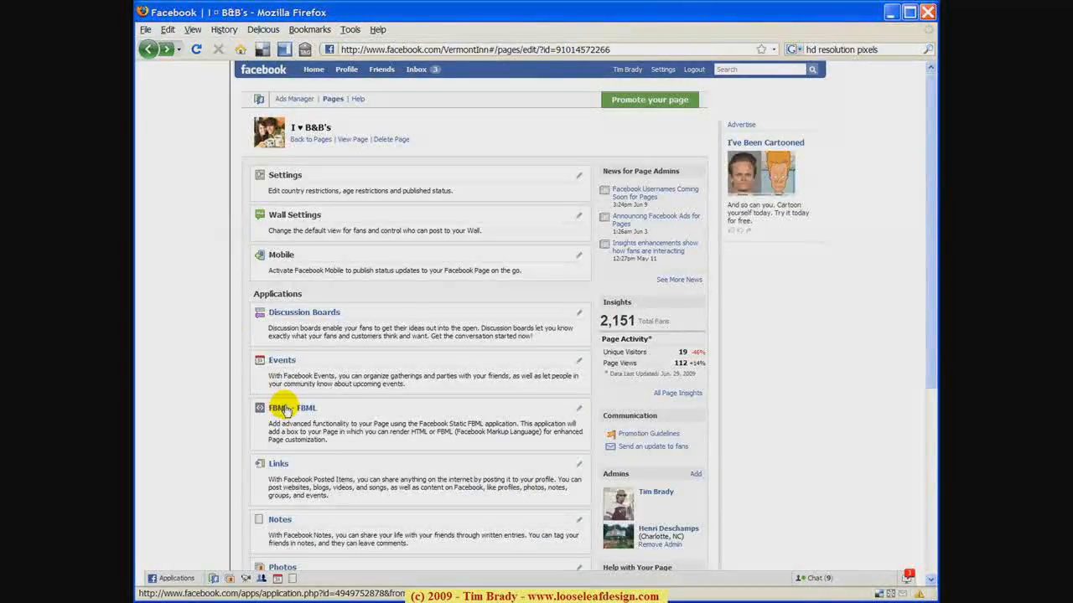
- Review the FBML application's info page and its profile box and tab settings without changing anything
click(285, 409)
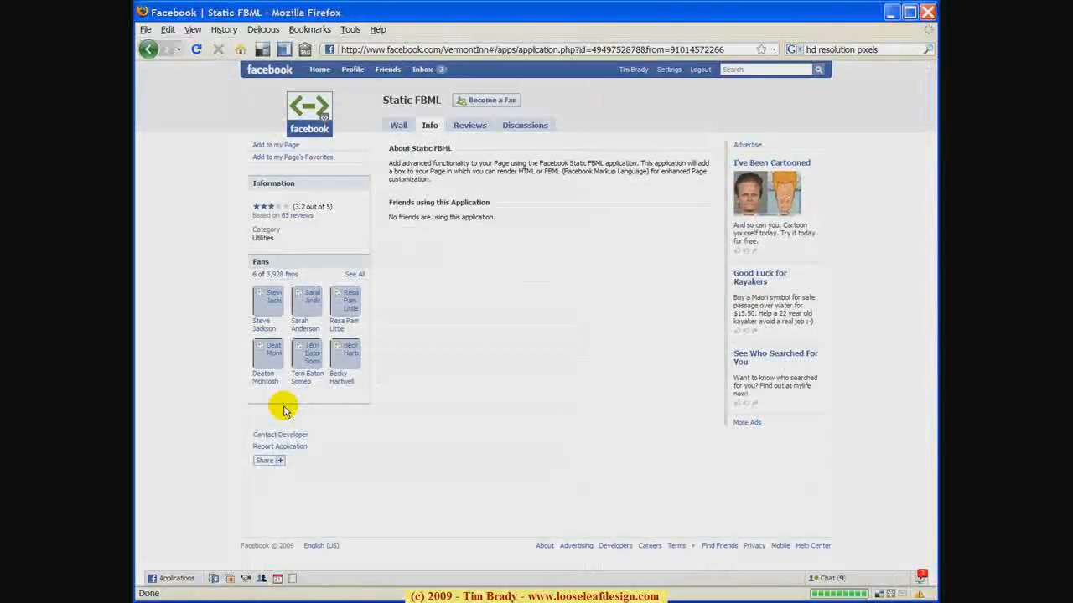
click(149, 50)
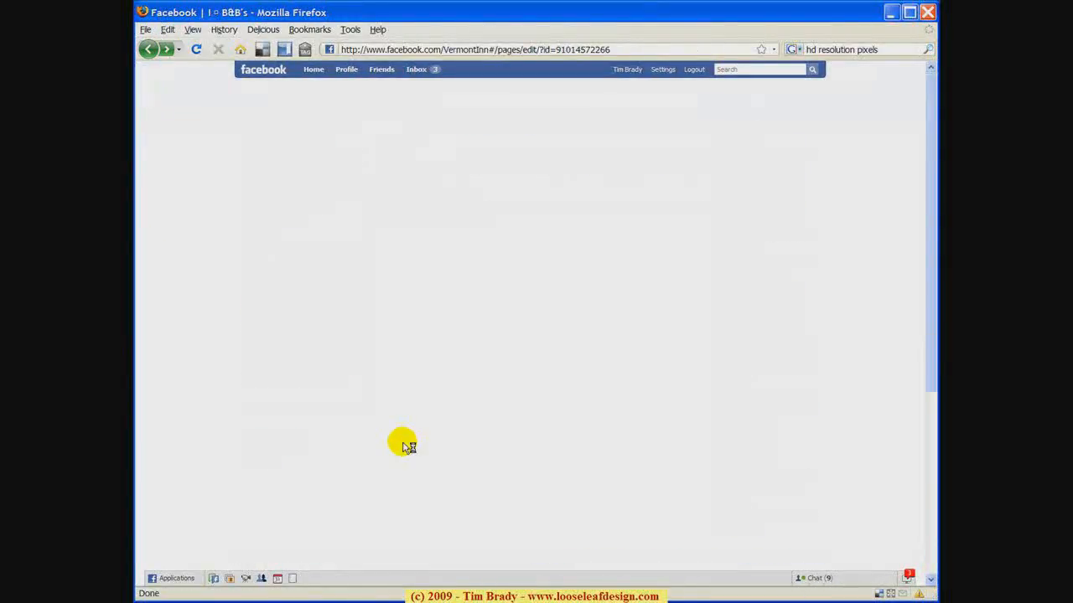
click(578, 410)
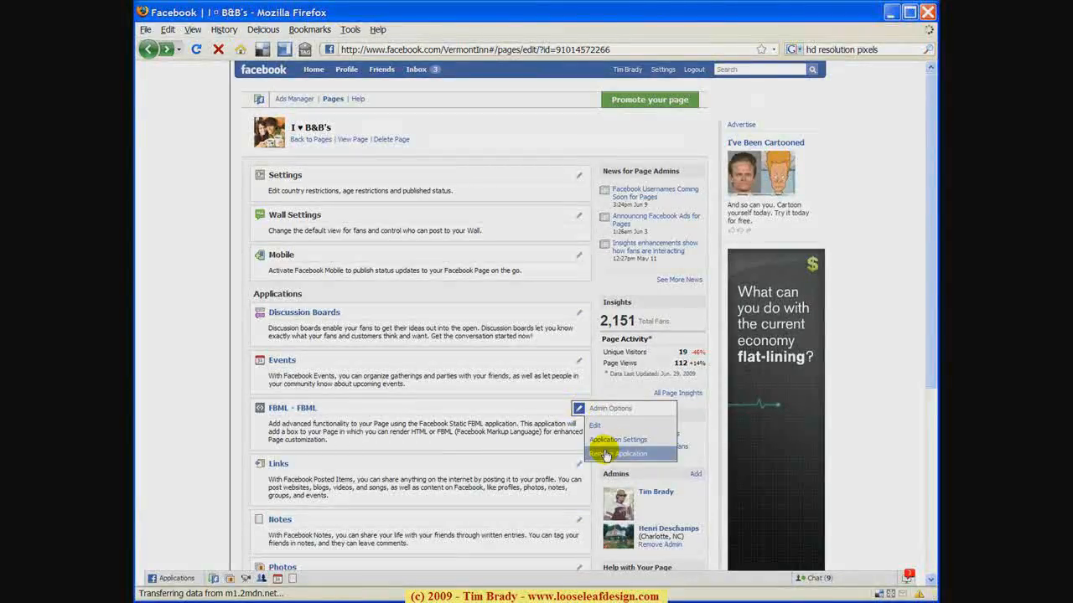
click(607, 441)
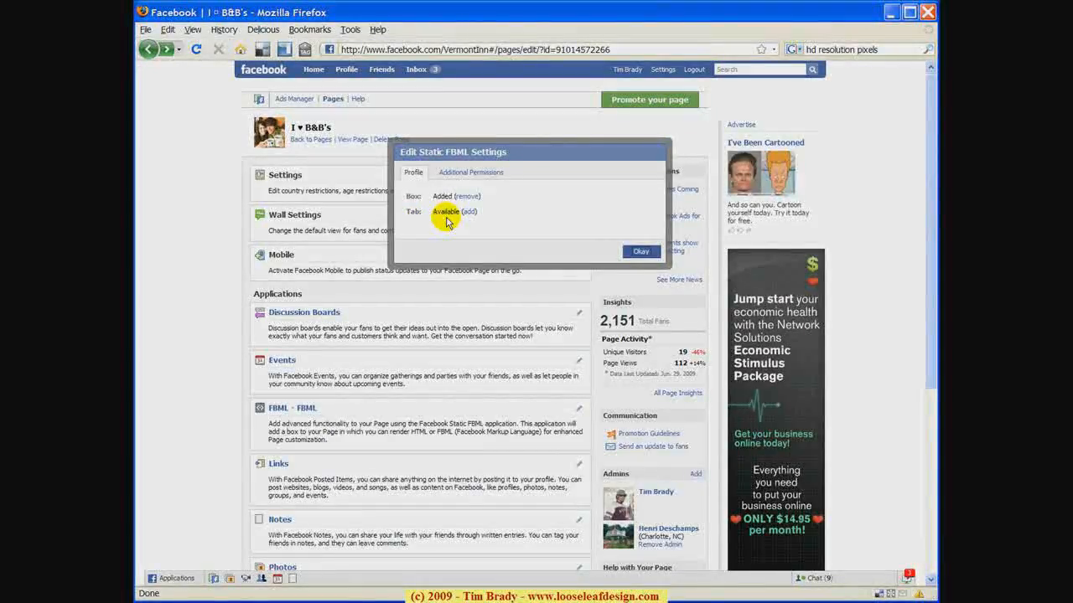
click(640, 250)
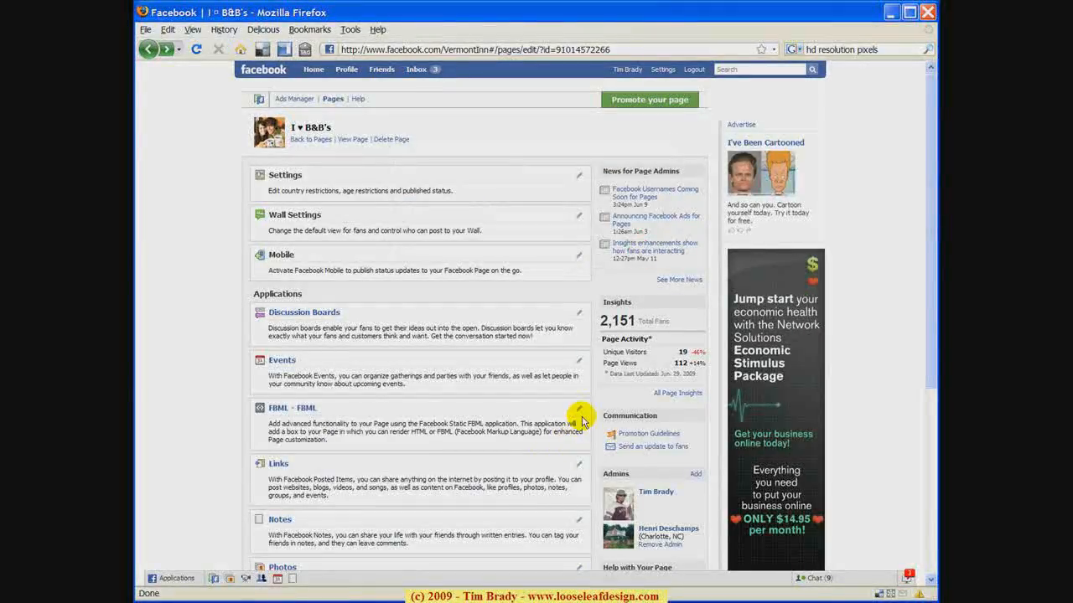
- Open the FBML box of the I ♥ B&B's page for editing and review its nested HTML list of states
click(579, 410)
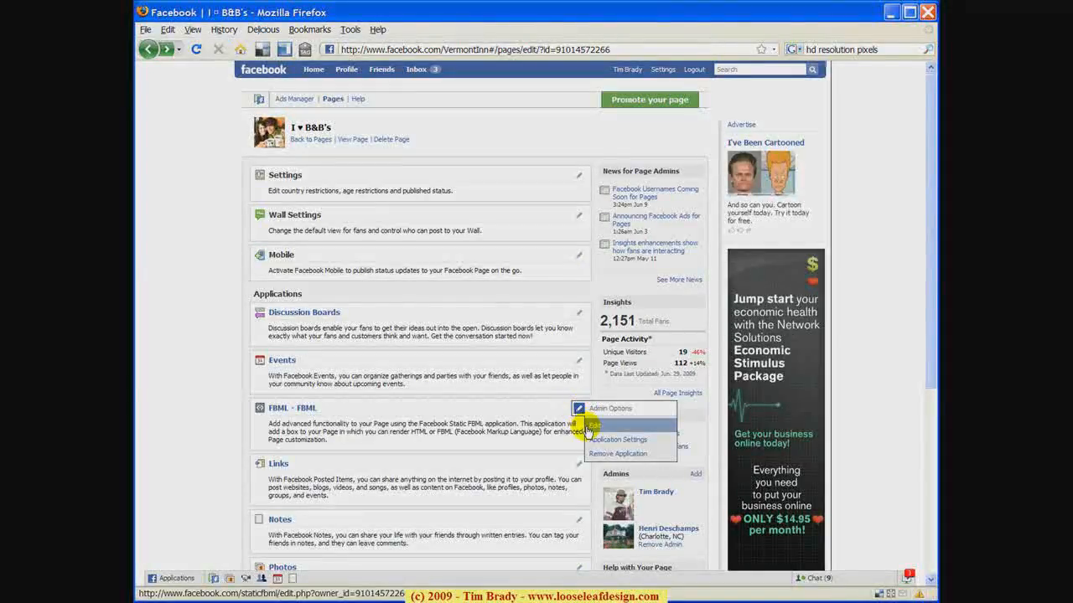
click(591, 426)
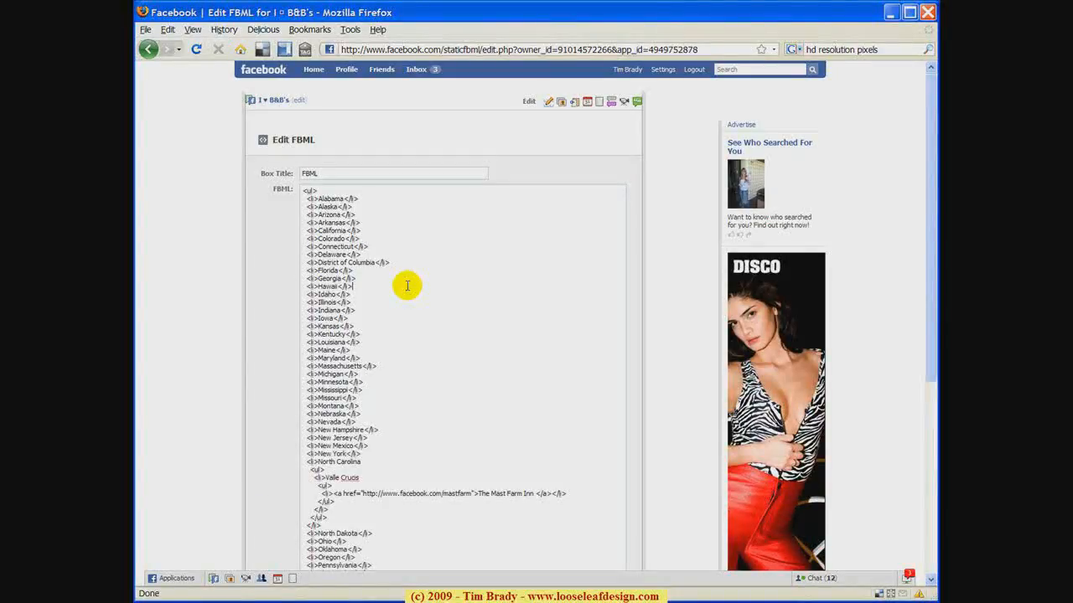
scroll(407, 286, down, 3)
scroll(407, 289, down, 3)
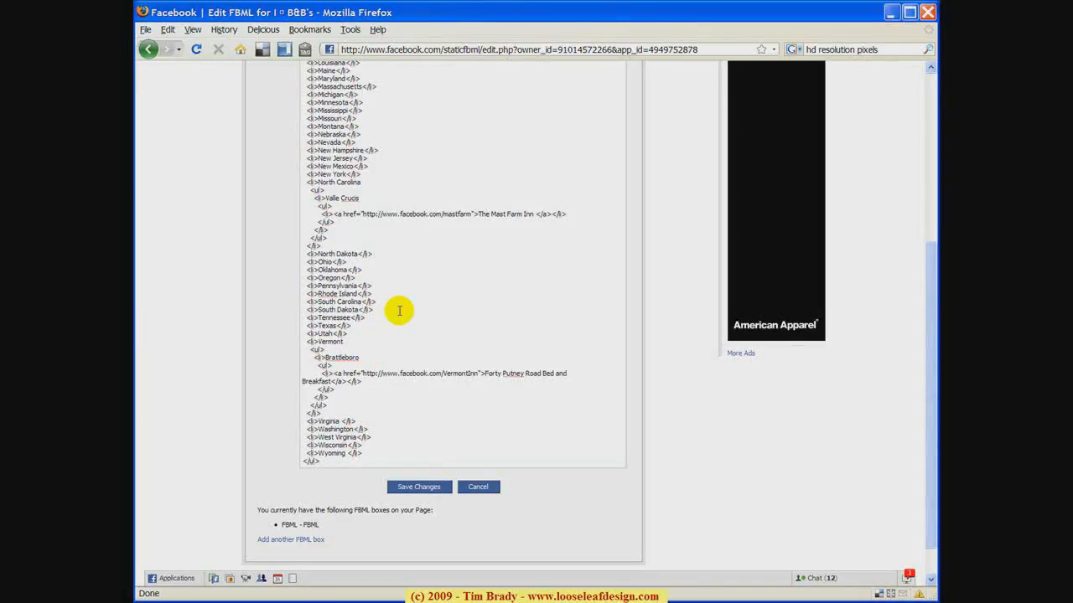
scroll(393, 305, up, 8)
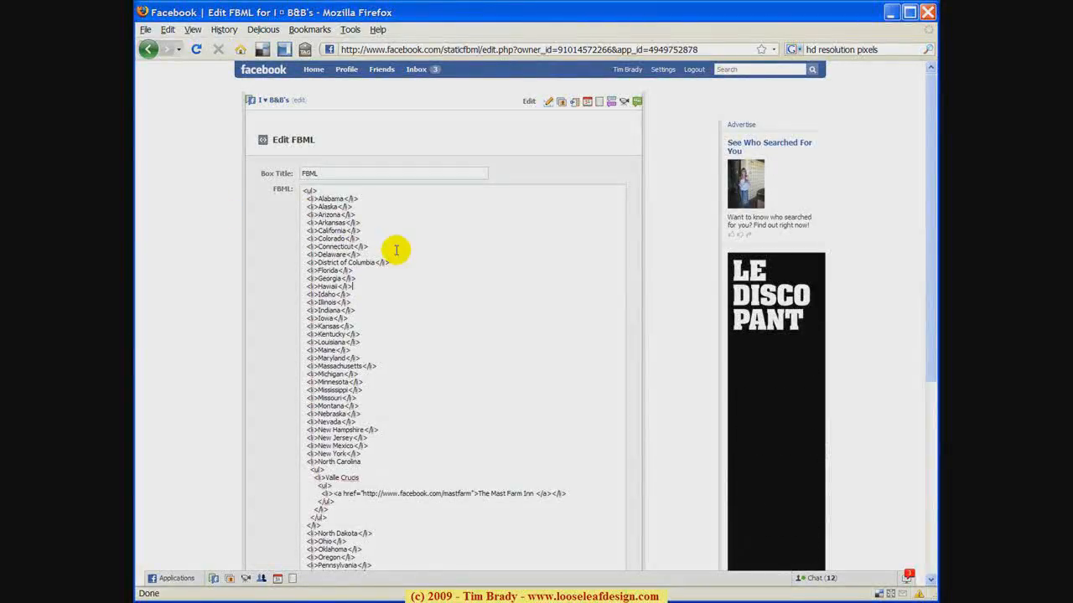
scroll(389, 231, down, 4)
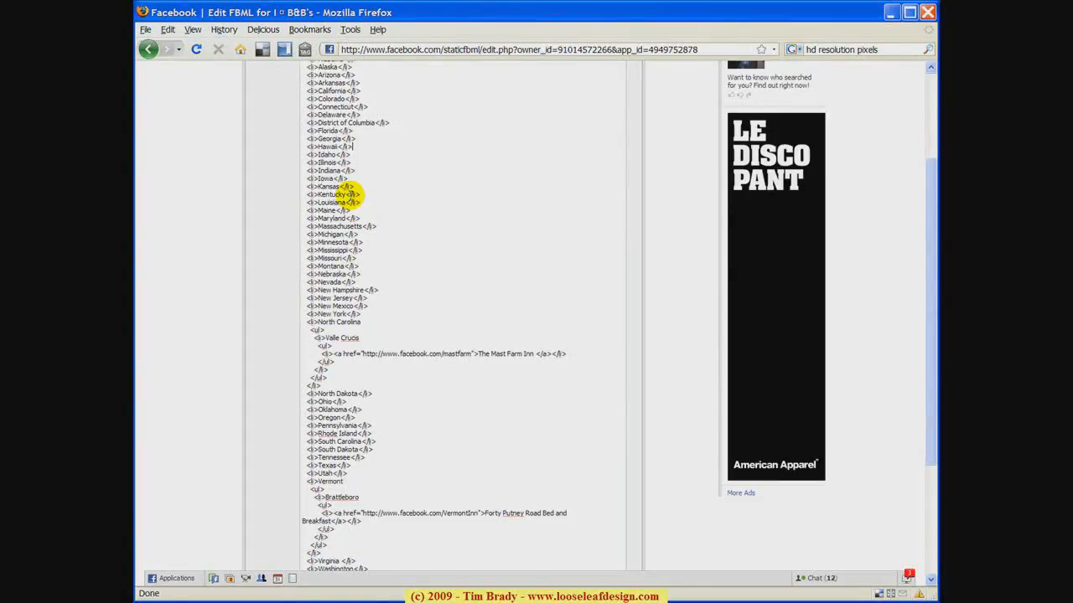
scroll(346, 196, down, 2)
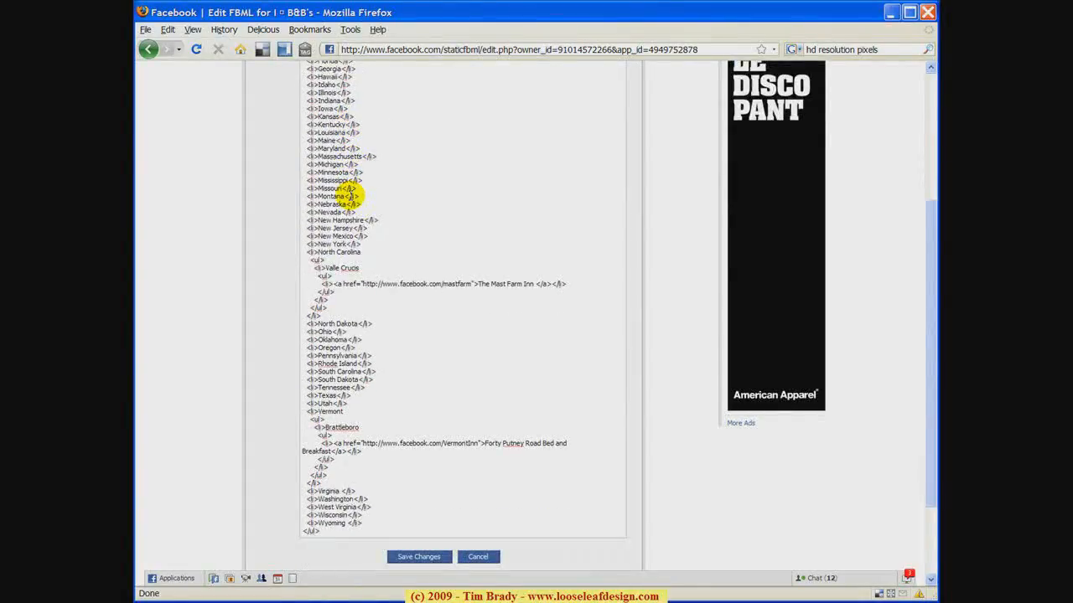
scroll(346, 196, up, 6)
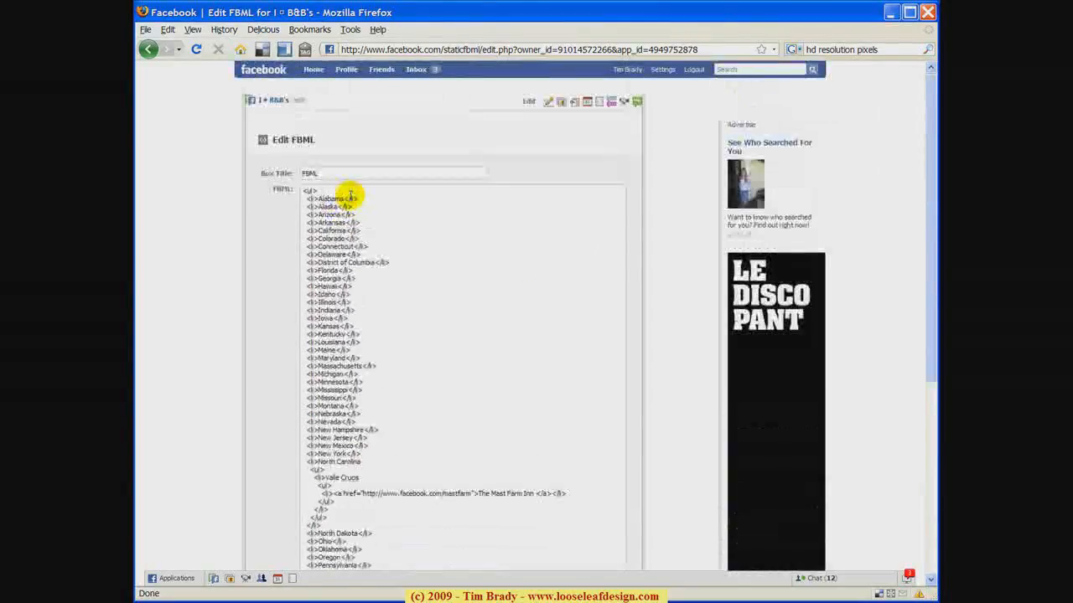
- Set the FBML box title to "B&B's on Facebook" and save the changes
scroll(347, 196, down, 1)
double_click(334, 138)
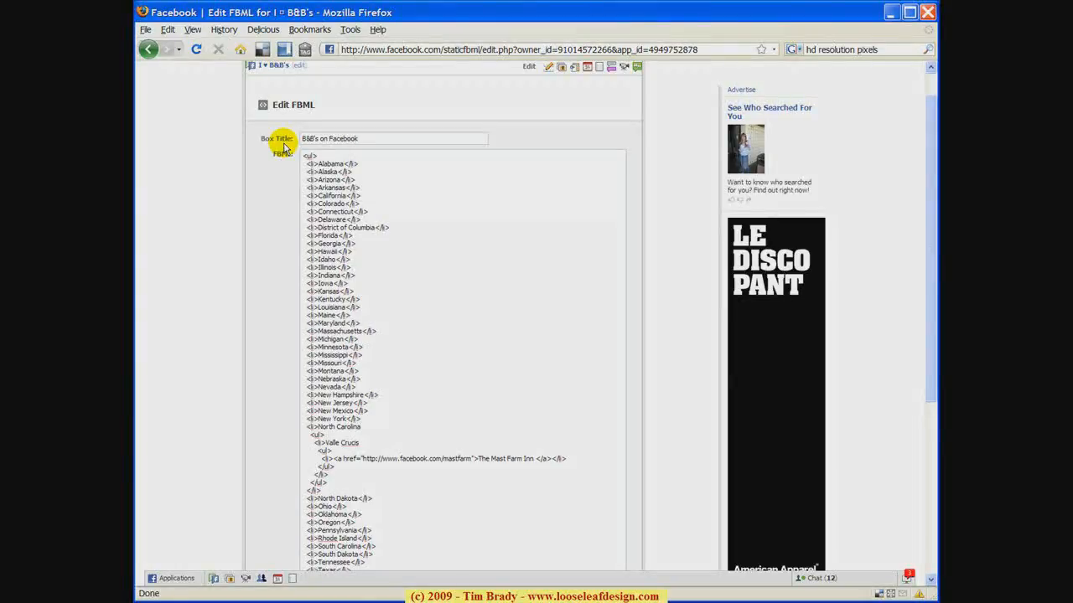
scroll(201, 300, down, 5)
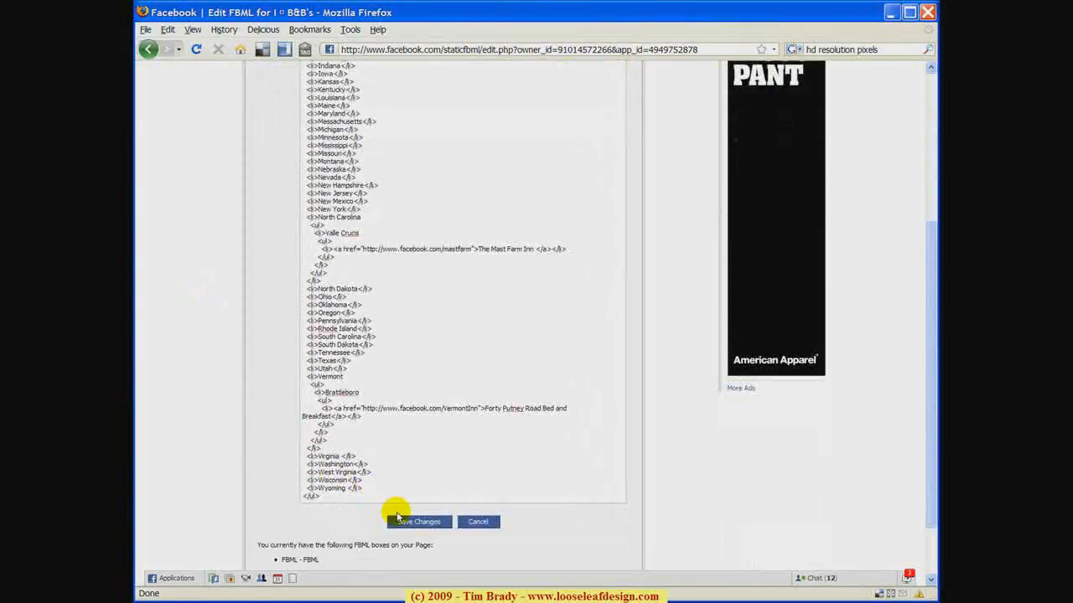
click(407, 522)
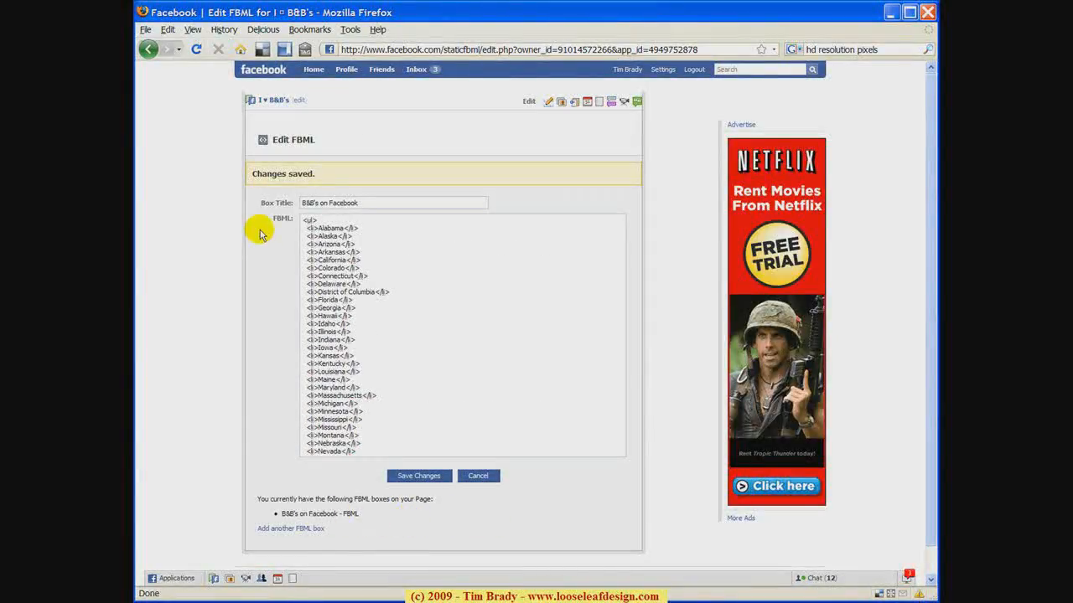
- View the I ♥ B&B's page and examine the B&B's on Facebook list among its boxes
click(279, 101)
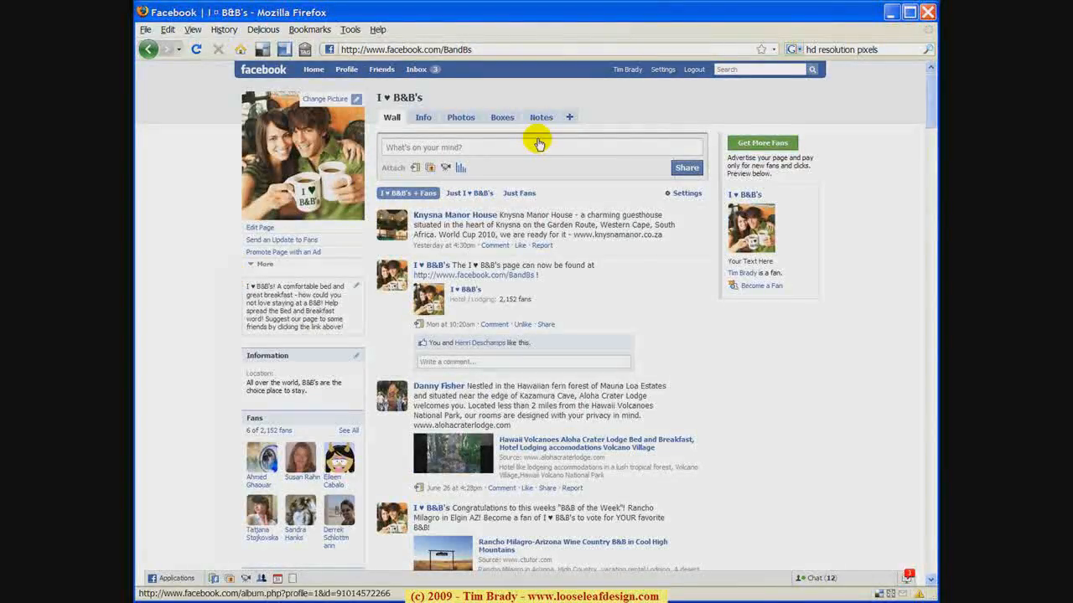
click(495, 118)
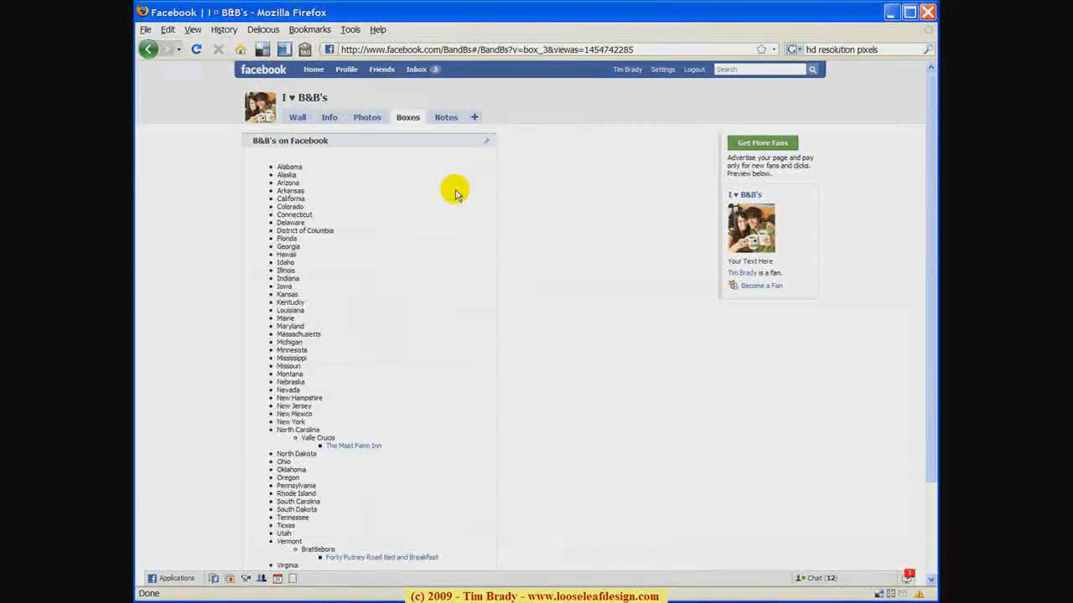
scroll(419, 198, down, 1)
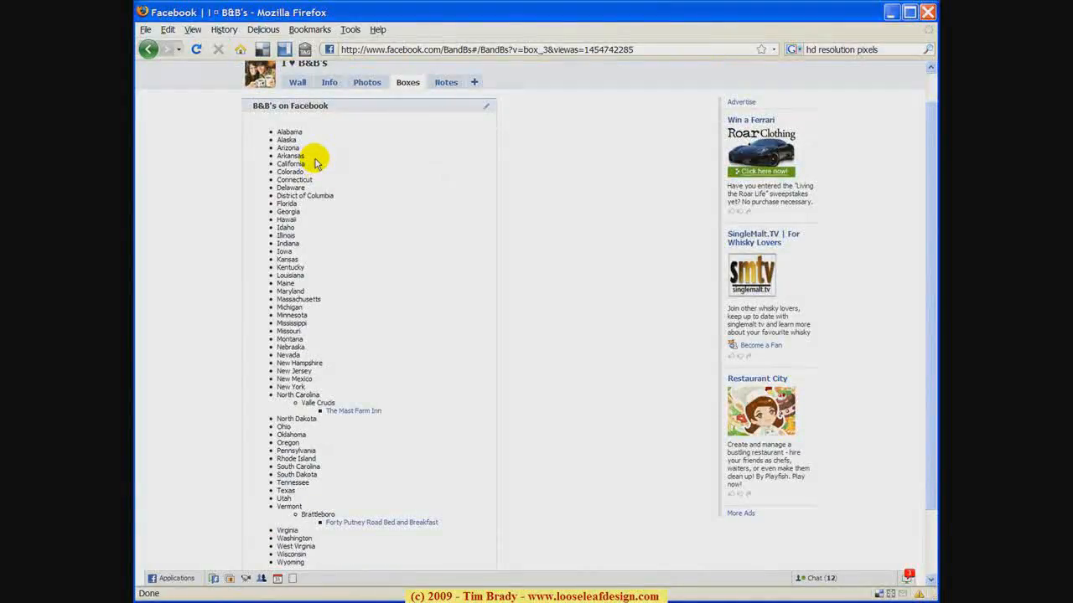
- Look through the remaining states in the B&B's on Facebook box, including the B&Bs nested under North Carolina and Vermont
scroll(312, 161, down, 2)
scroll(311, 175, down, 1)
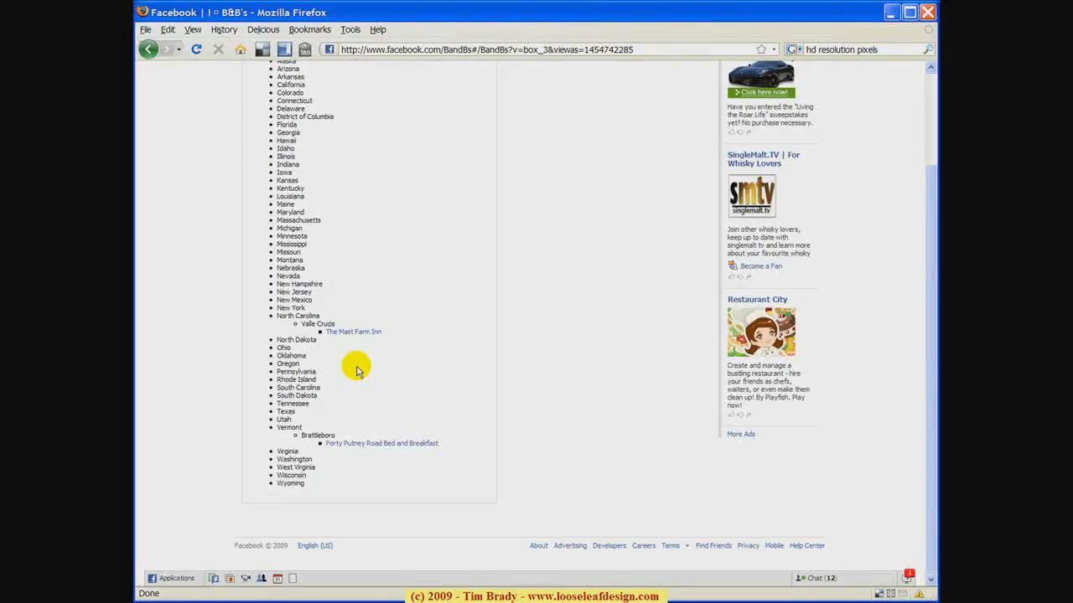
scroll(306, 342, up, 3)
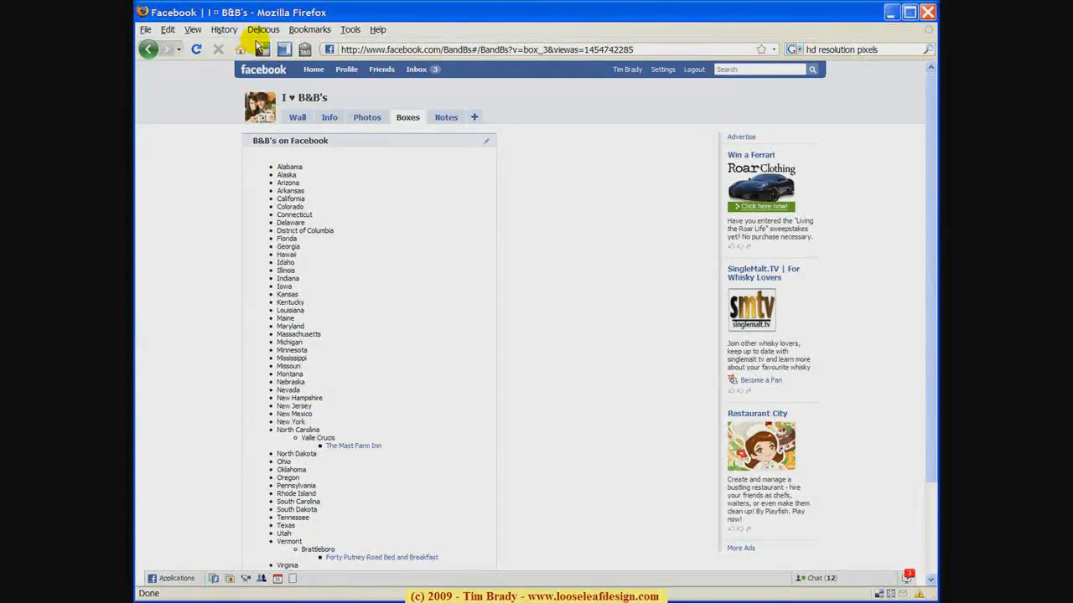
- In the I ♥ B&B's page's application settings for B&B's on Facebook - FBML, add the profile tab and remove the box
click(156, 50)
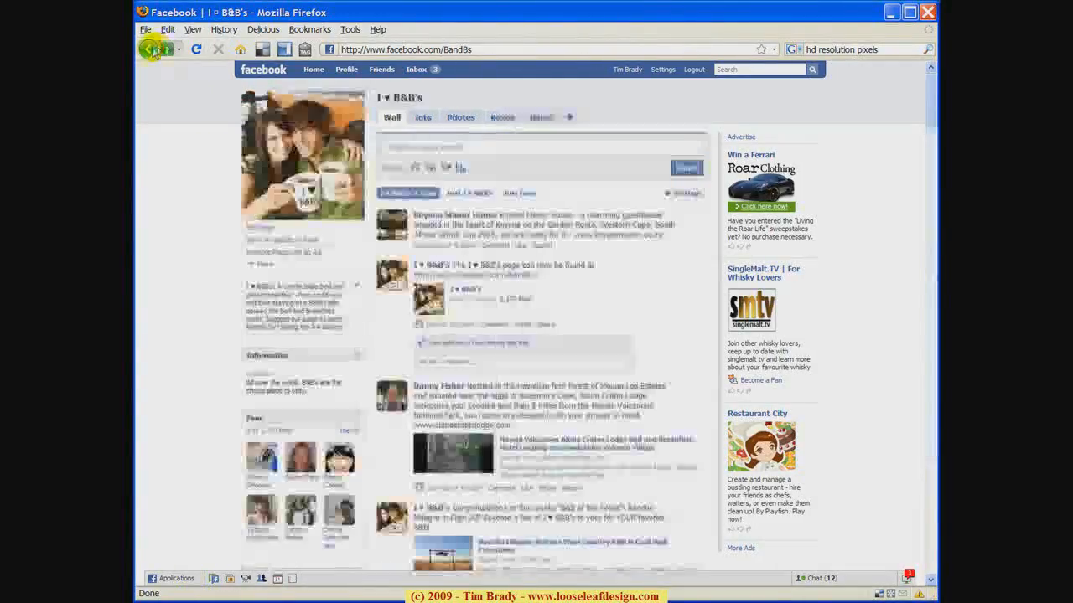
click(267, 233)
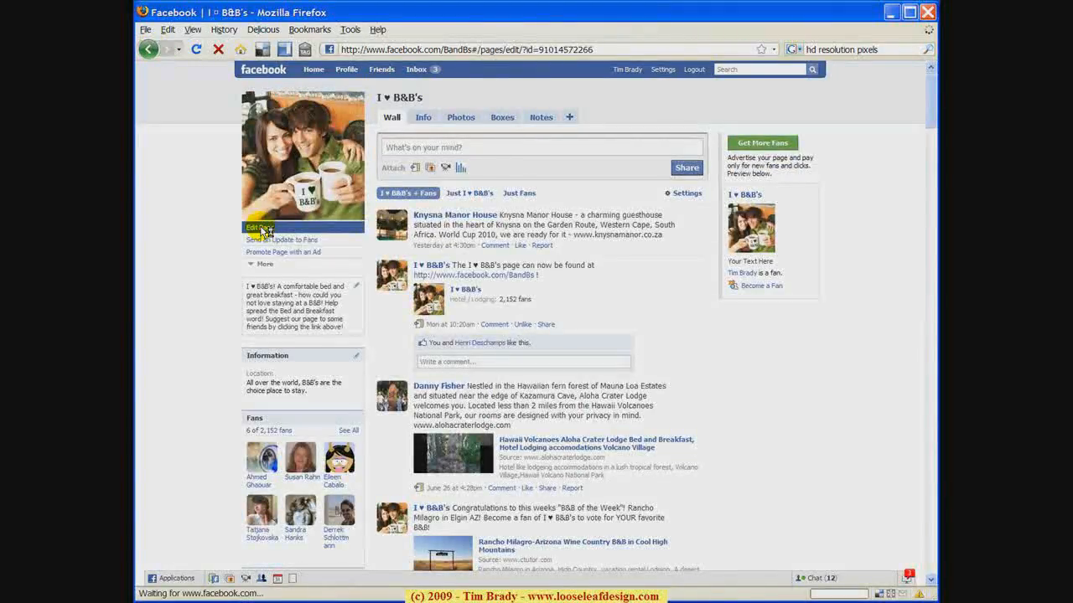
scroll(210, 239, down, 3)
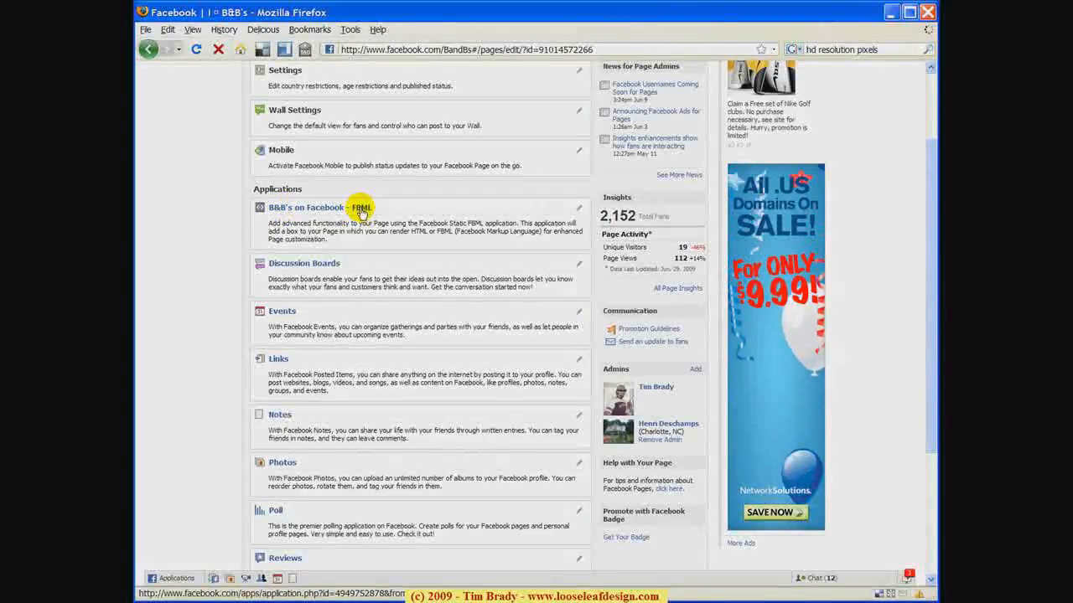
click(579, 209)
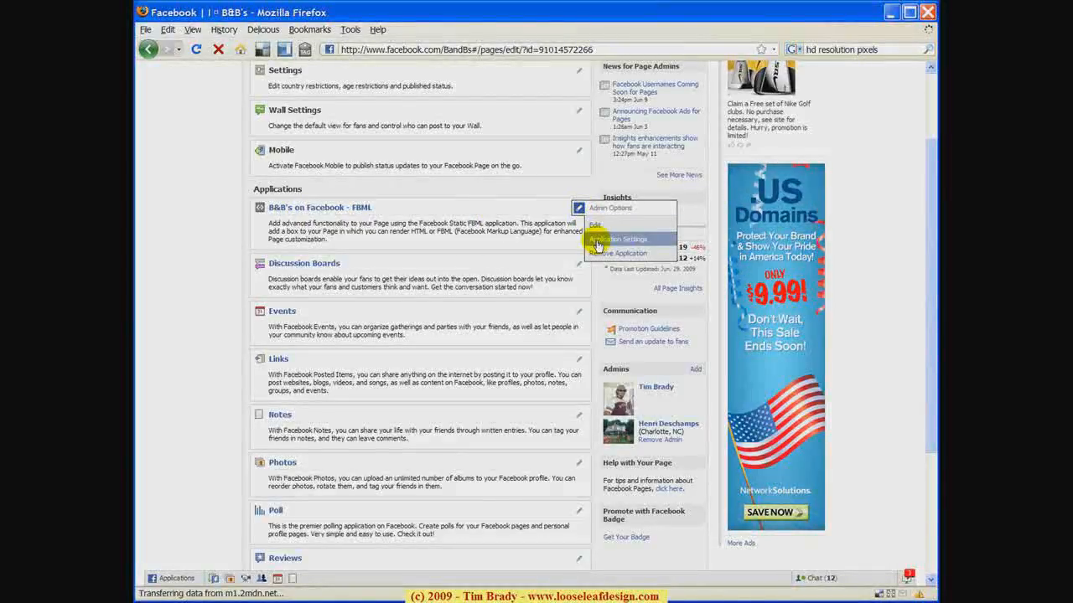
click(599, 241)
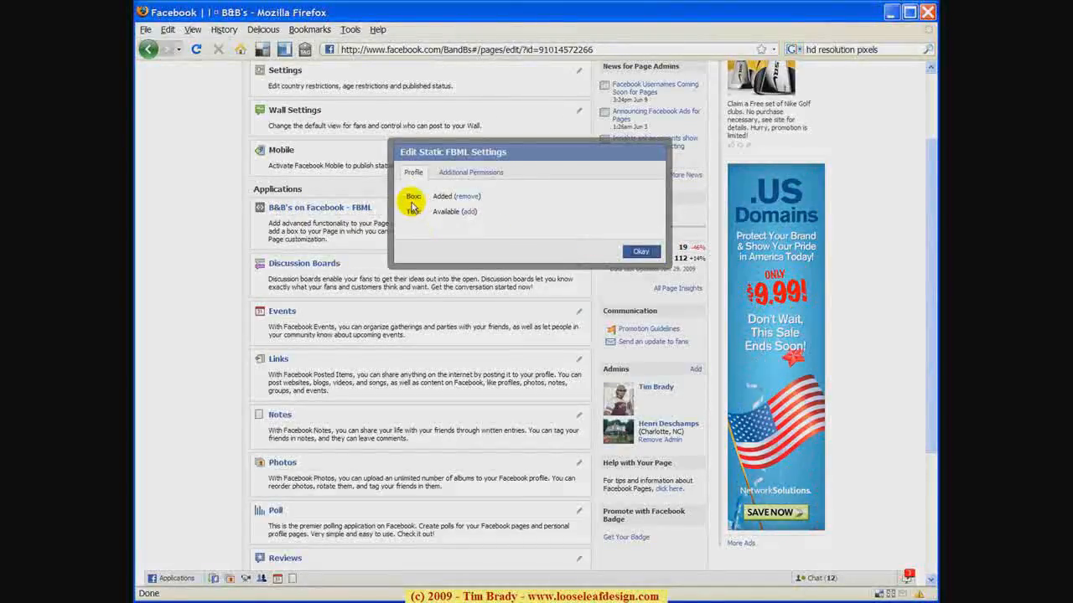
click(469, 212)
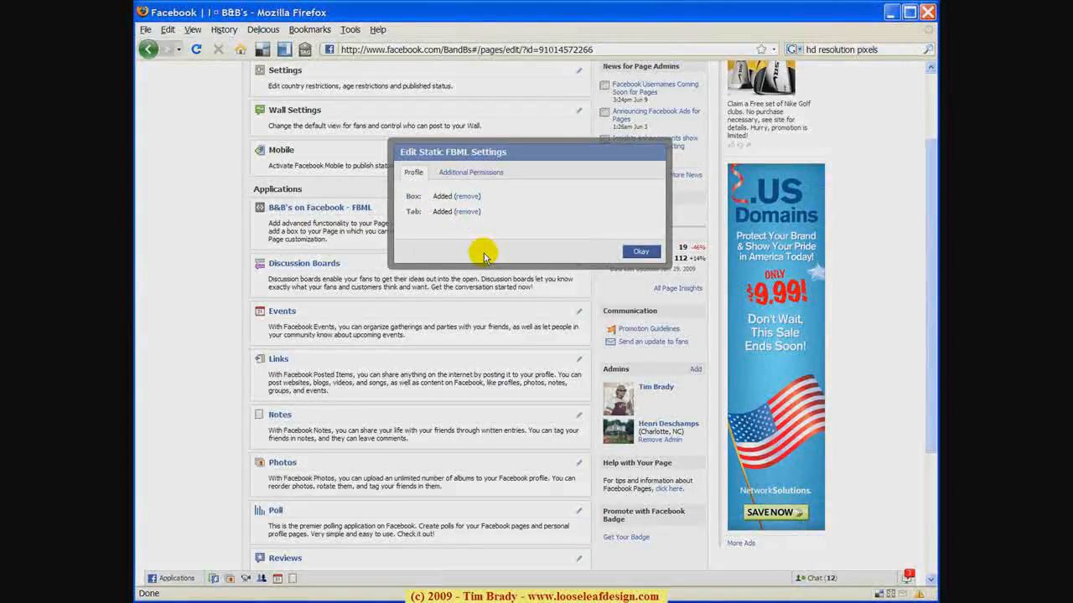
click(467, 197)
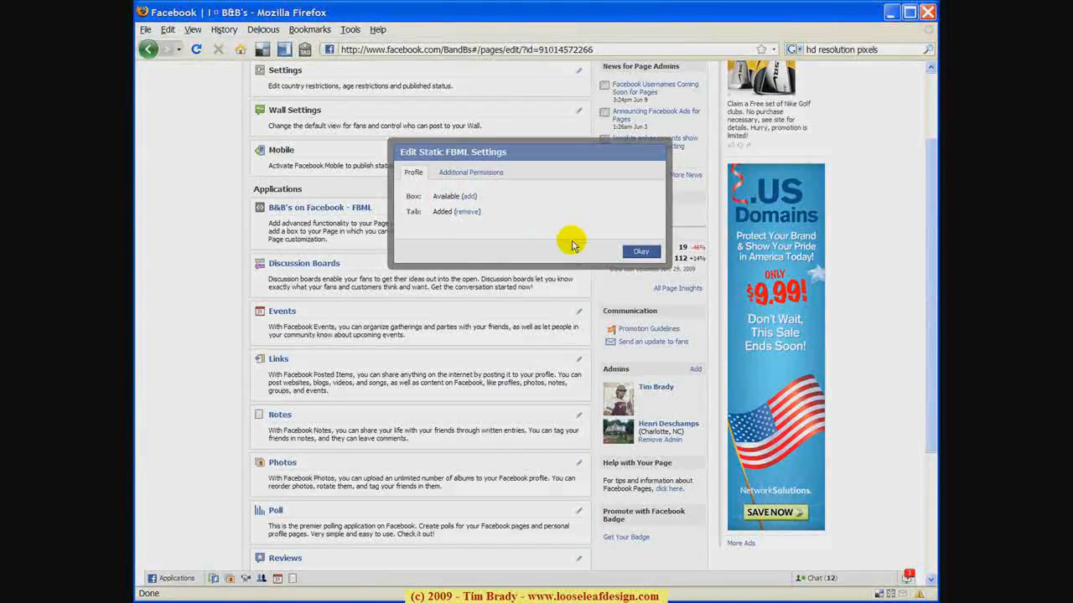
click(633, 251)
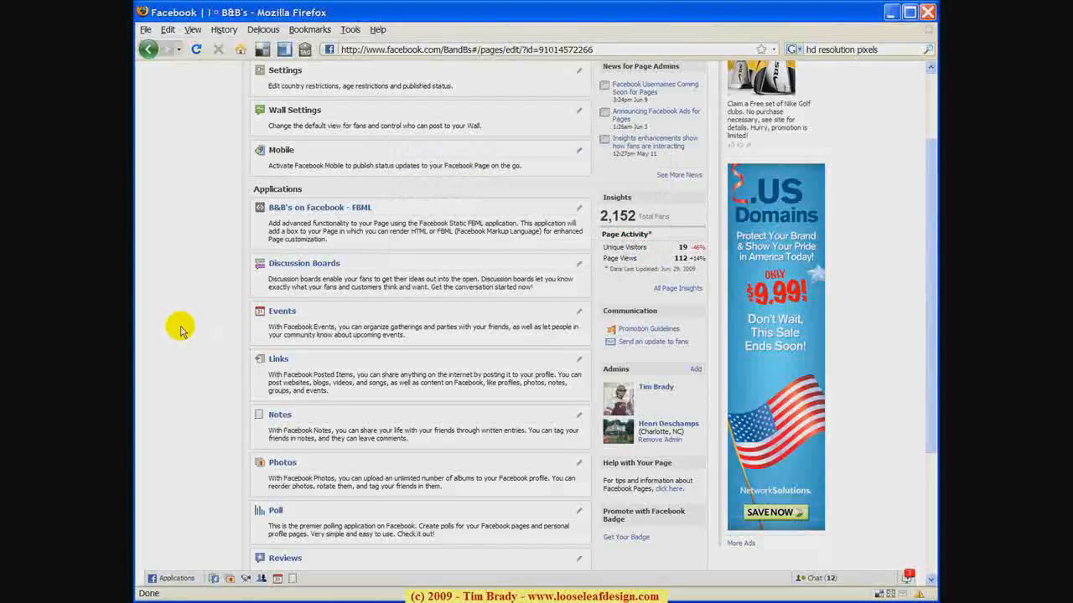
- Return to the I ♥ B&B's page and review the state list on its new B&B's on Facebook tab
scroll(185, 332, down, 2)
scroll(195, 277, up, 5)
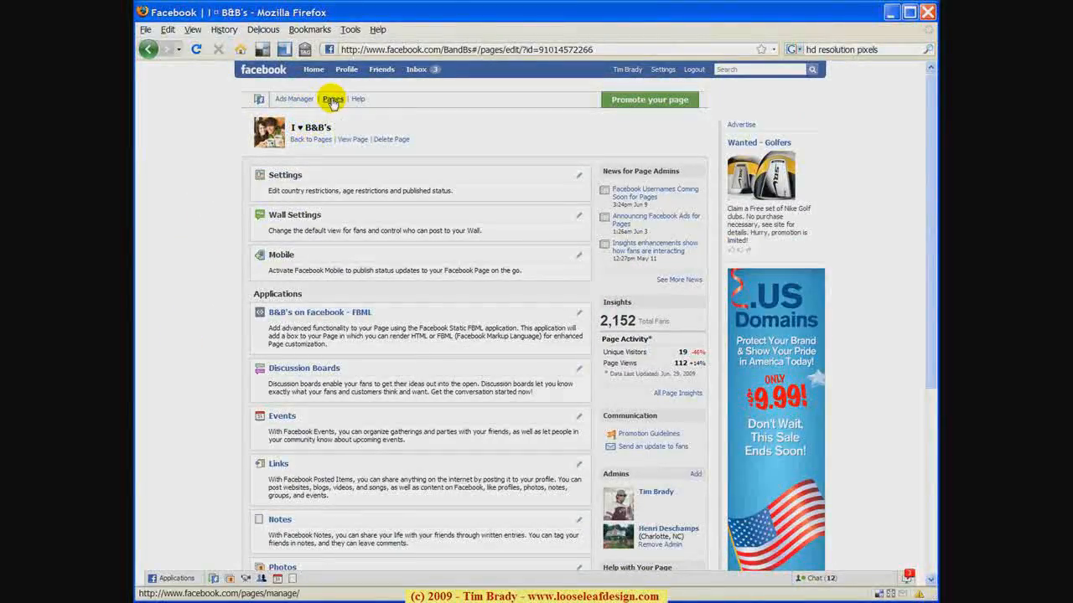
click(285, 141)
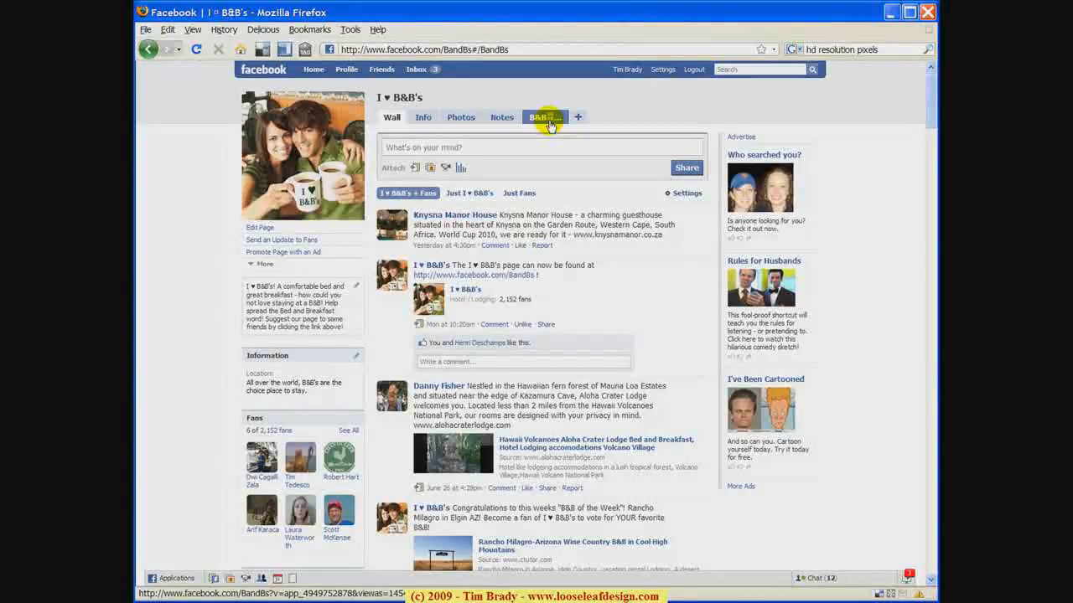
click(549, 122)
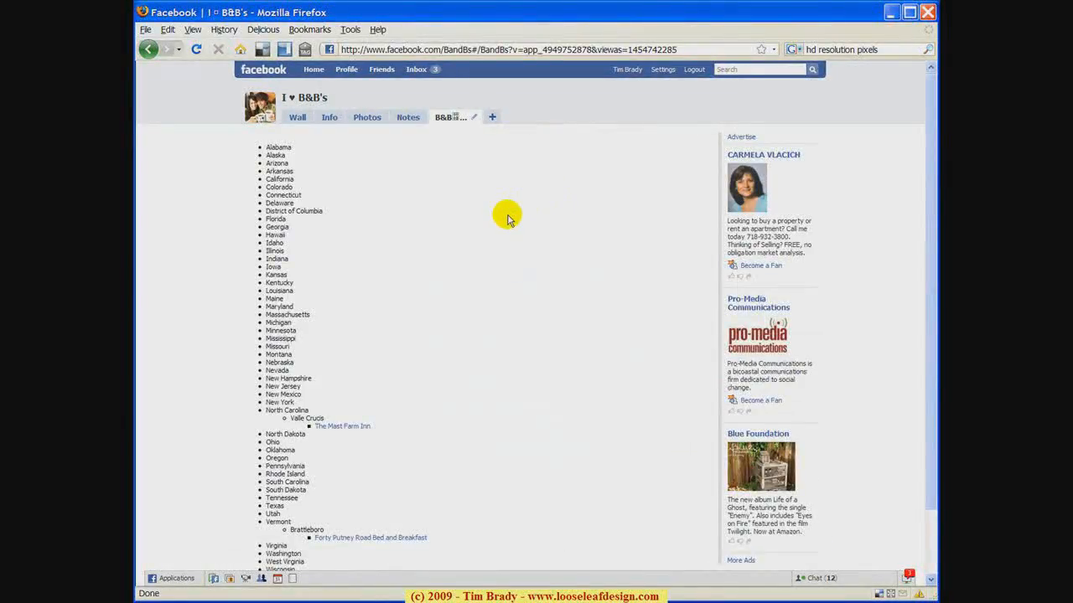
scroll(507, 215, down, 2)
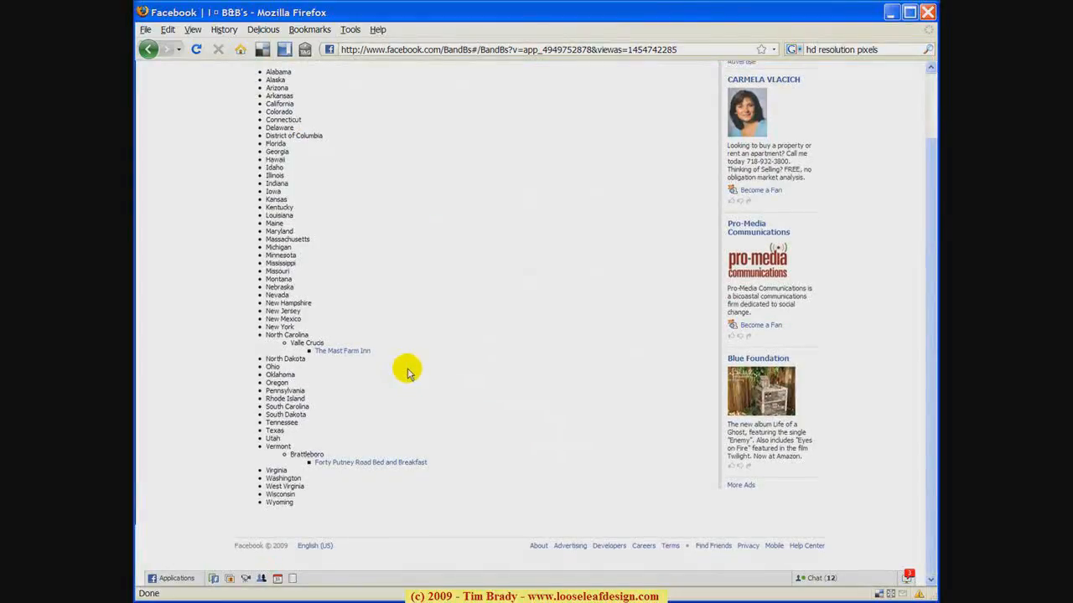
scroll(407, 371, up, 2)
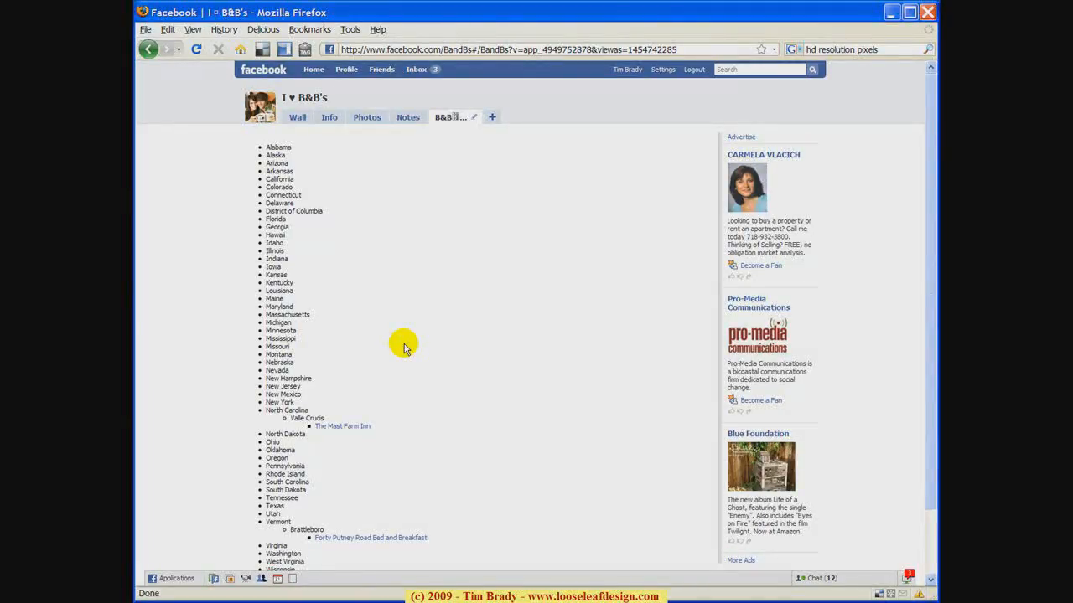
- View the I ♥ B&B's page's wall and look over its posts and profile boxes
click(297, 119)
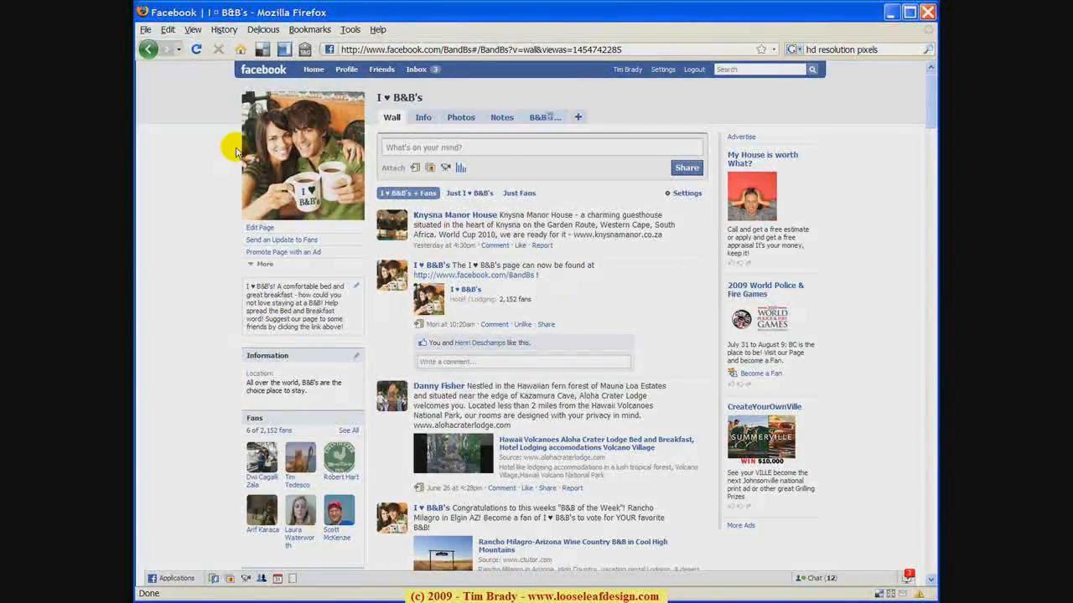
scroll(204, 367, down, 5)
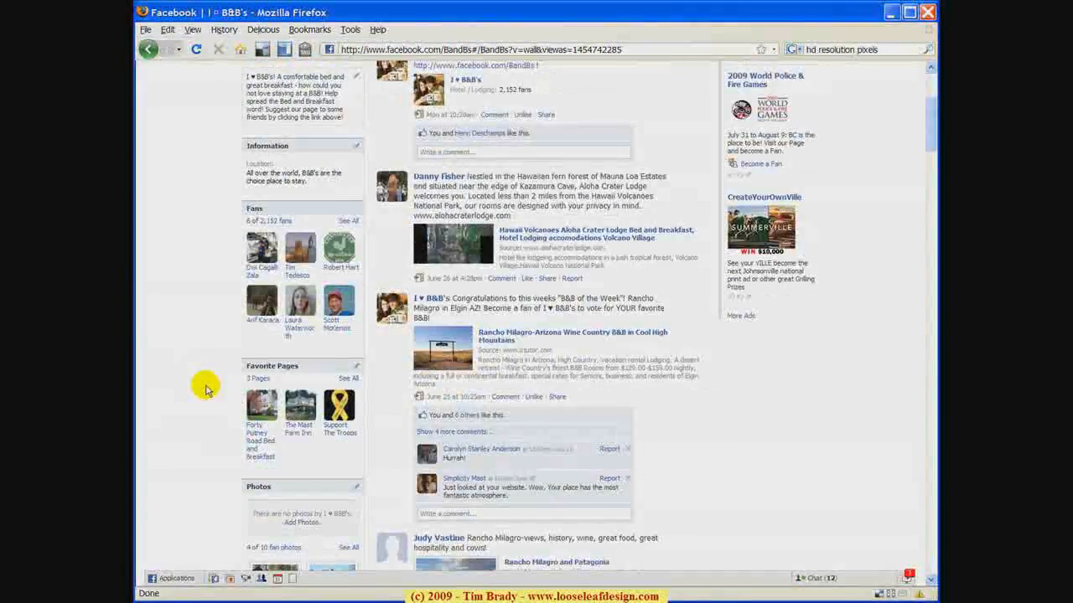
scroll(191, 331, up, 5)
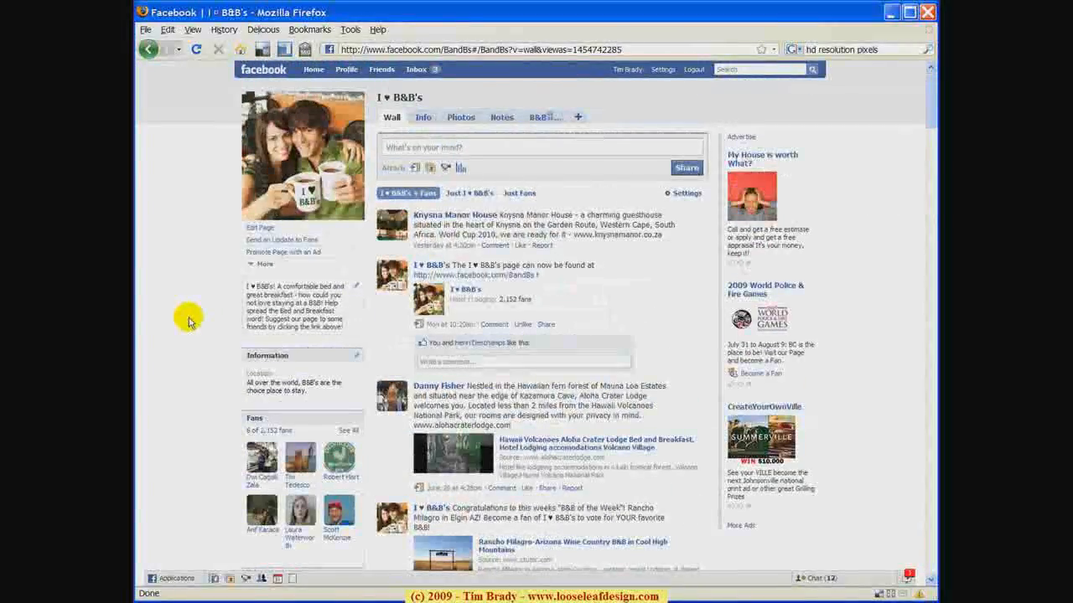